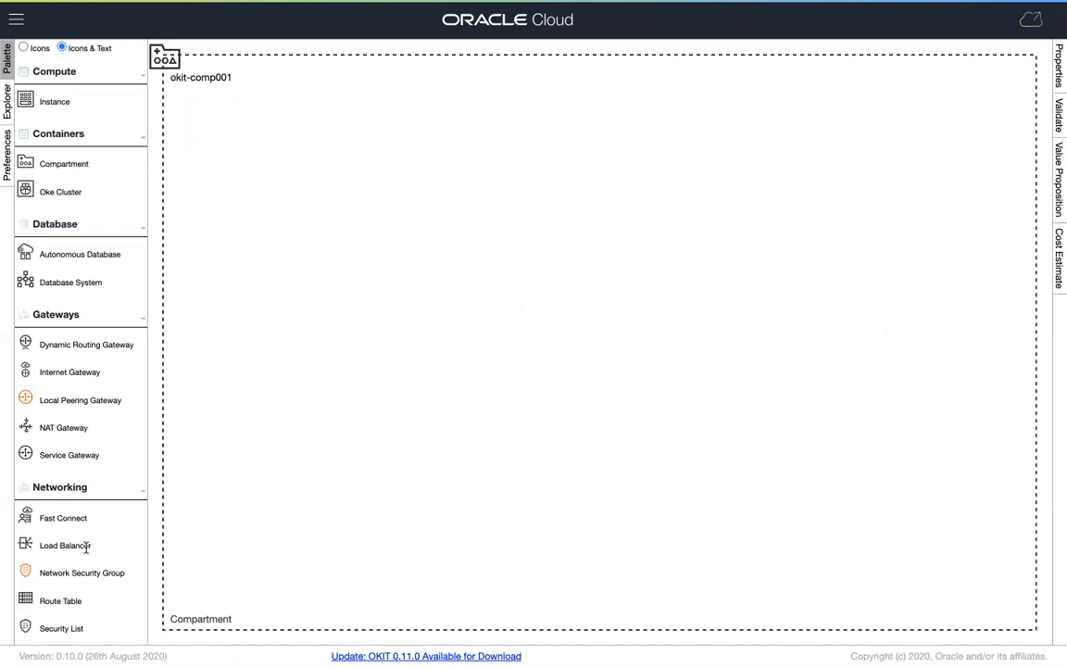
Add a Virtual Cloud Network to the okit-comp001 compartment and attach an Internet Gateway to it
scroll(86, 548, "down", 4)
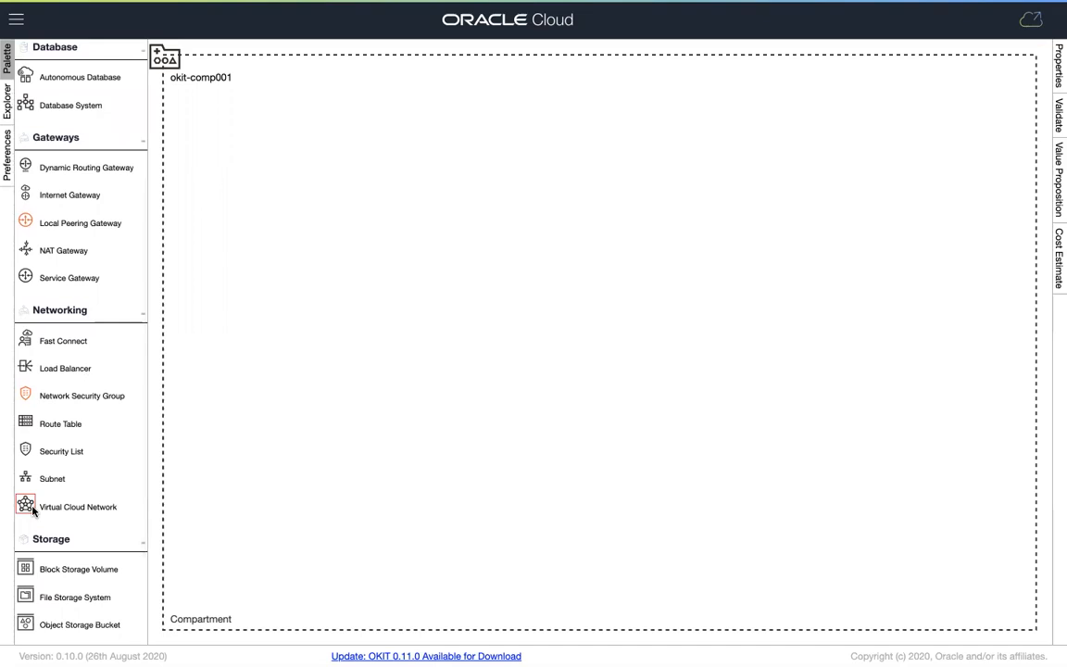
left_click_drag(32, 508, 371, 323)
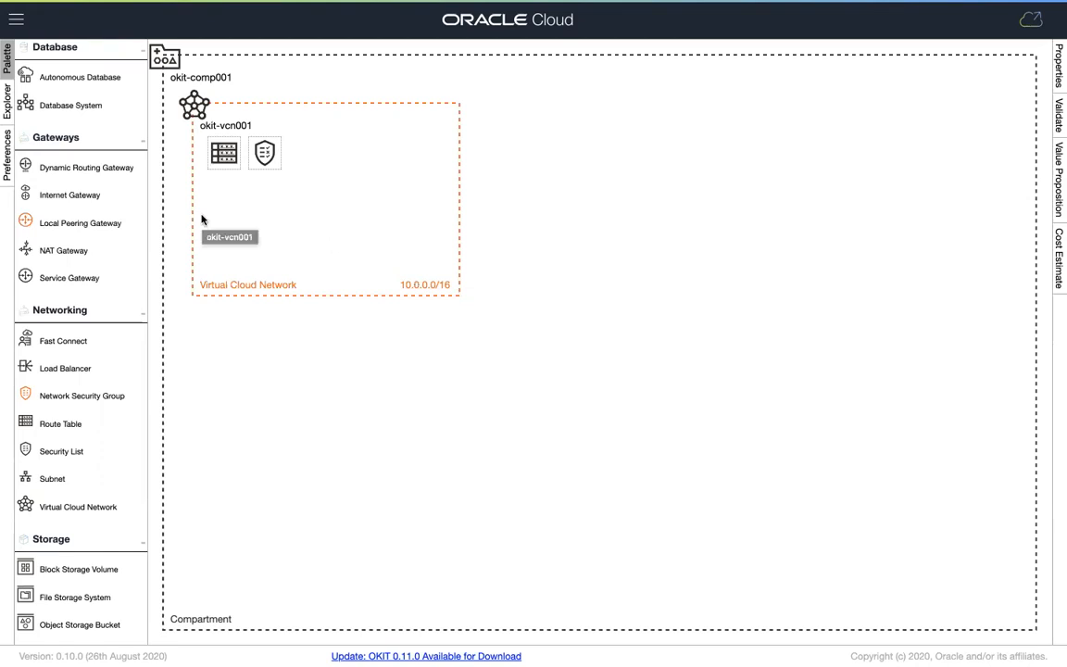
left_click_drag(25, 194, 357, 108)
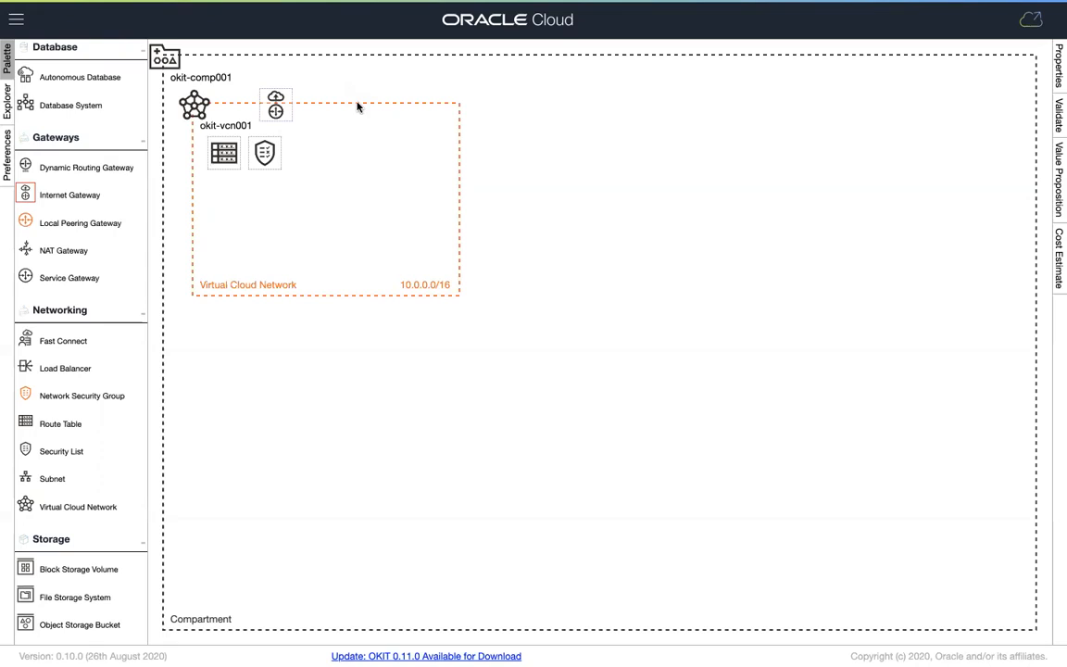
Rename the Internet Gateway as ig1
left_click(276, 113)
left_click(1057, 70)
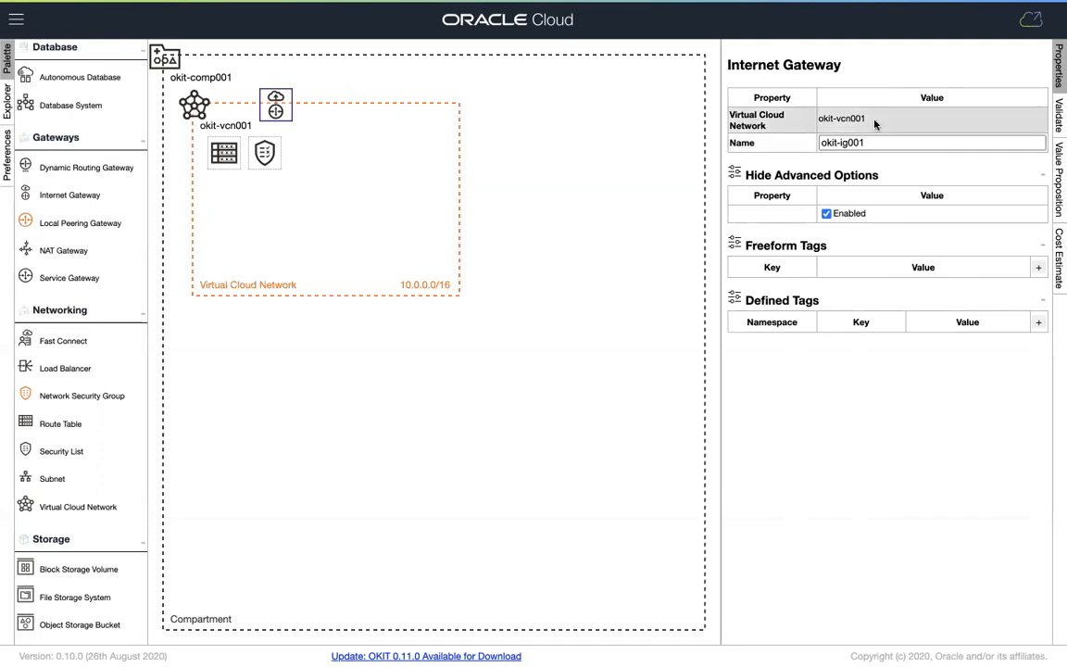
left_click_drag(872, 140, 802, 142)
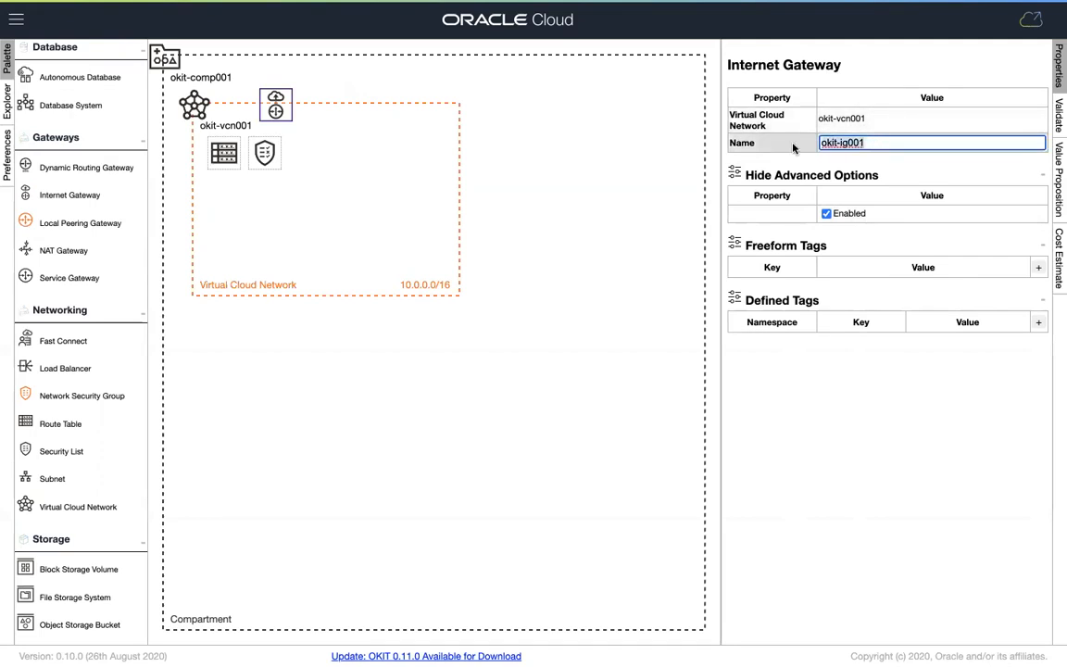
type("ig1")
left_click(592, 335)
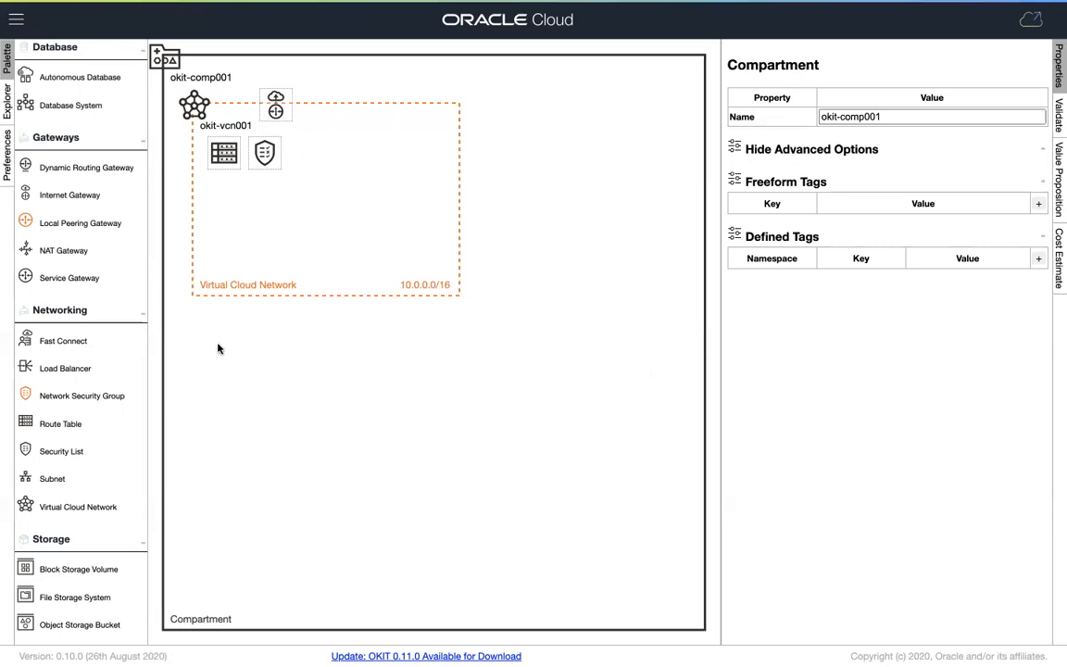
Add a subnet inside the okit-vcn001 network, switching its Private option on and back off to keep it public
left_click_drag(30, 477, 299, 214)
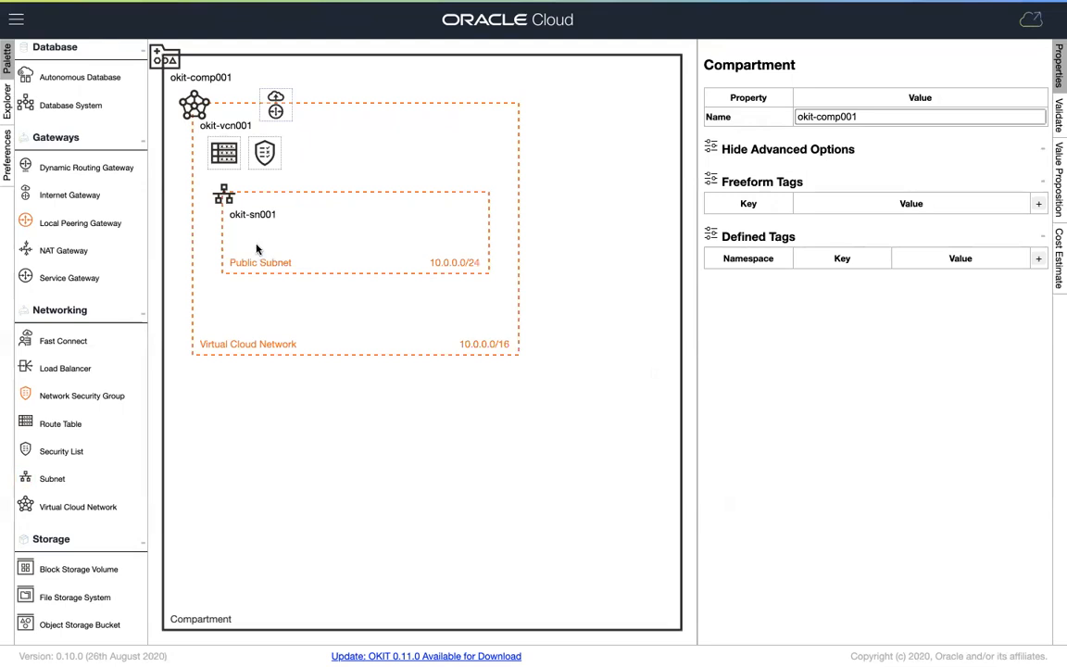
left_click(326, 200)
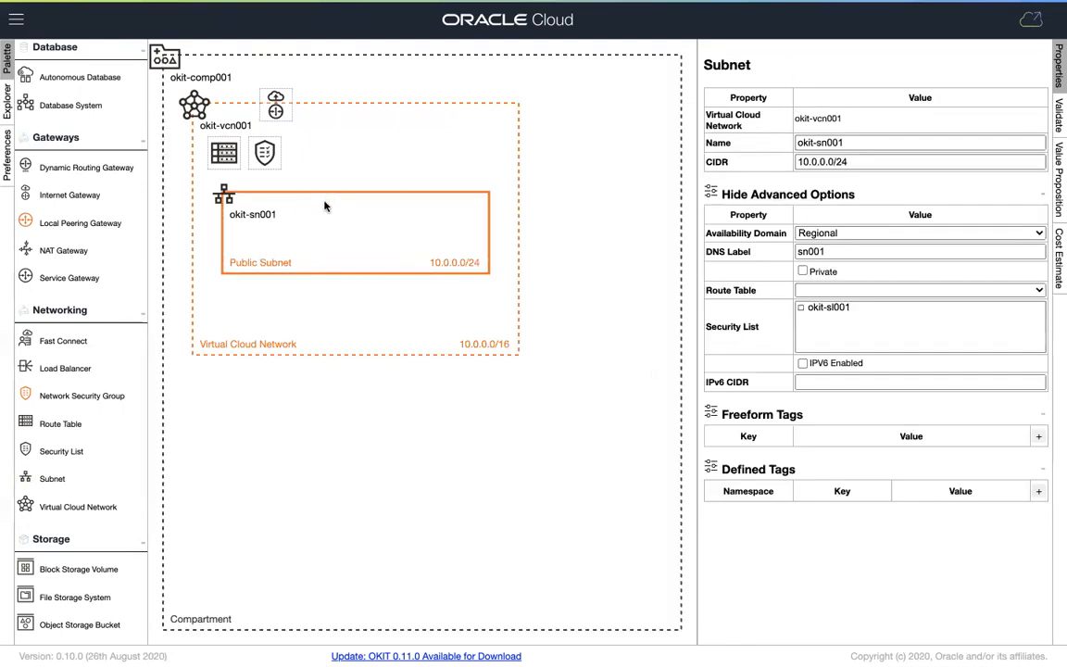
left_click(801, 272)
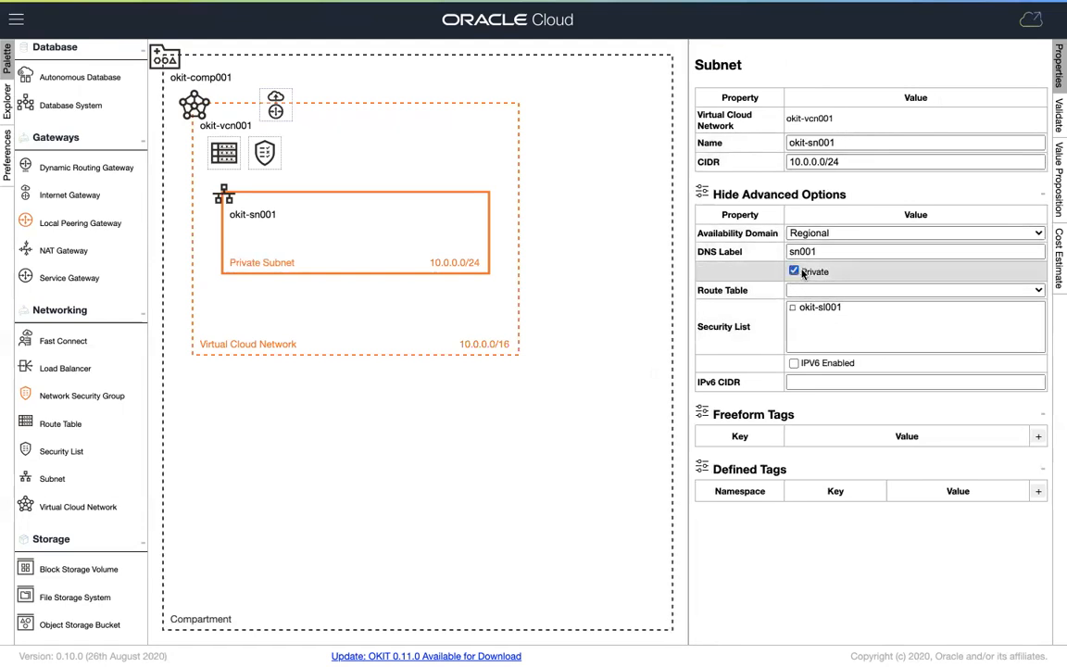
left_click(799, 271)
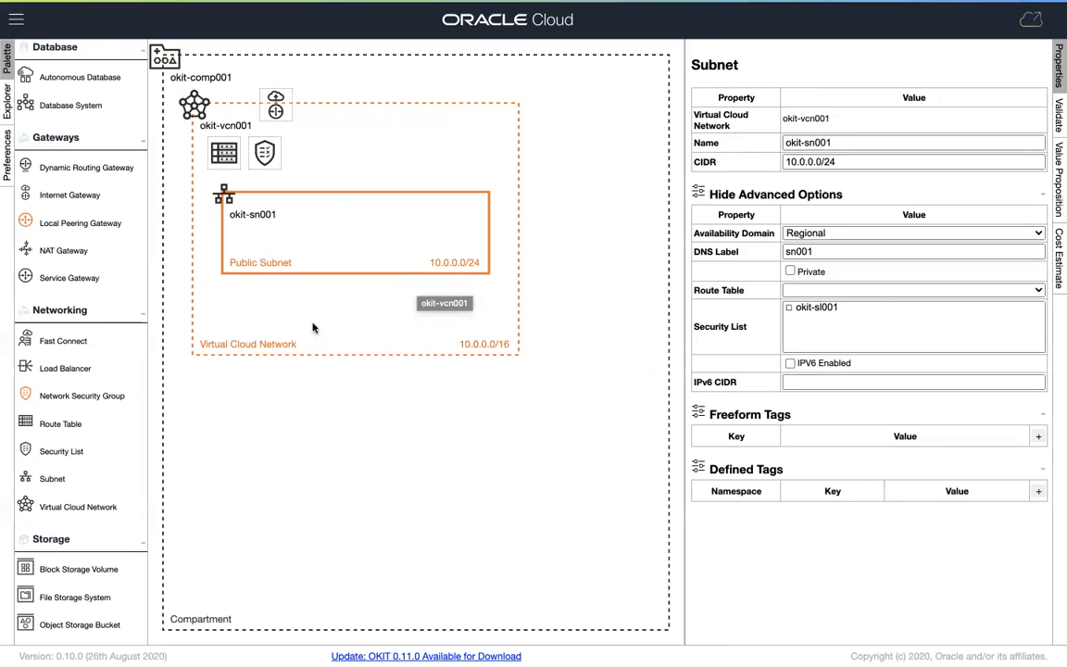
Add a compute instance to the public subnet with shape VM.Standard.E2.1 and a count of 1
scroll(97, 296, "up", 4)
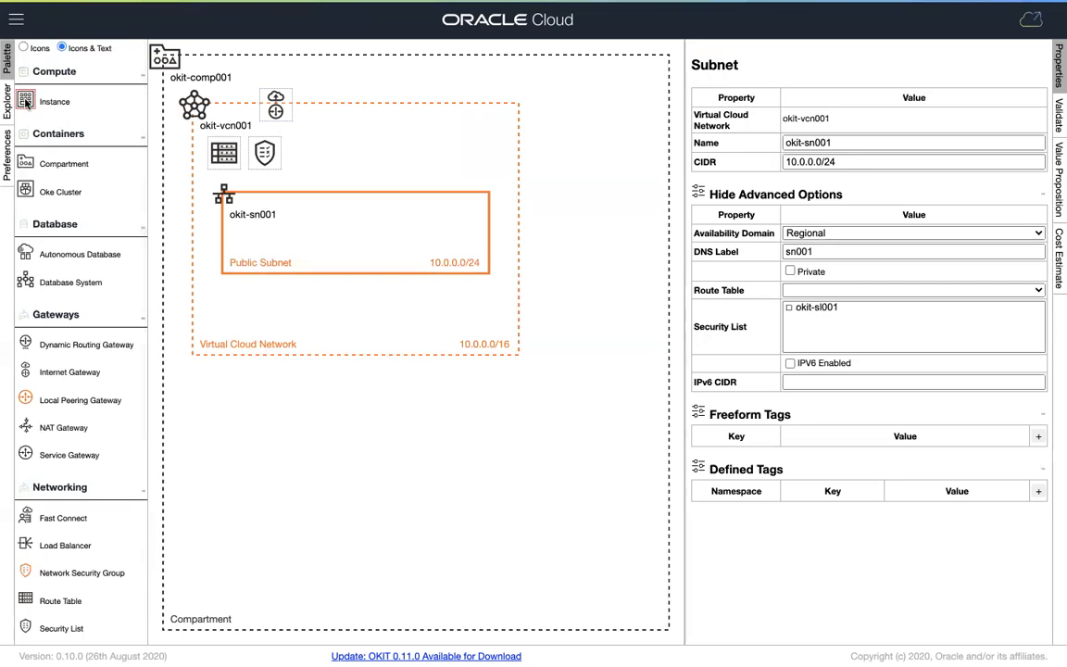
left_click_drag(26, 102, 321, 229)
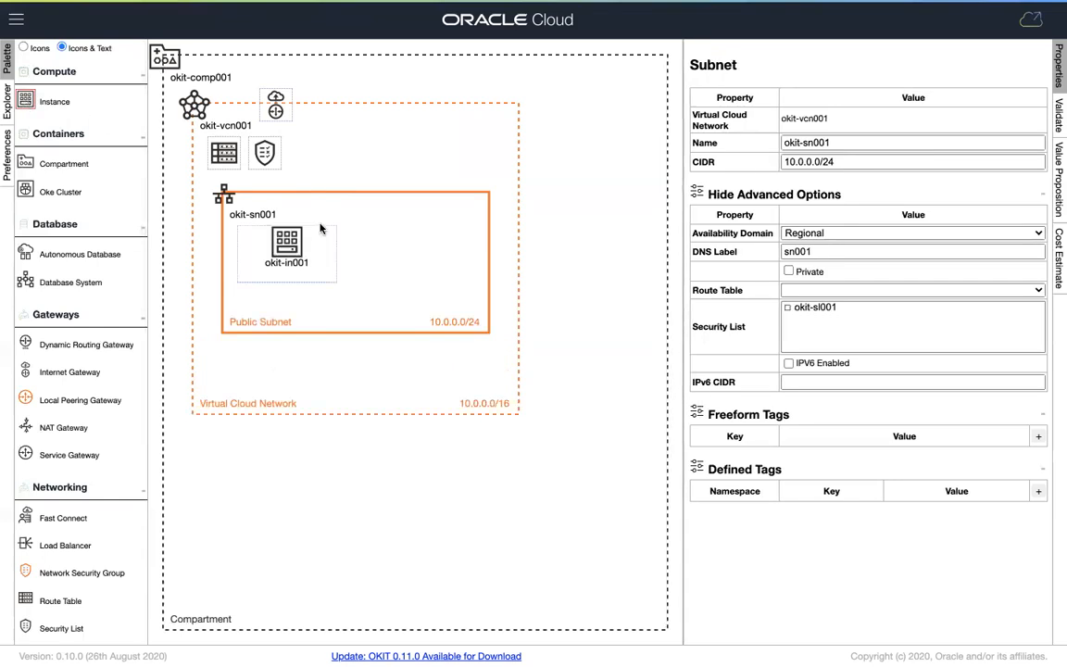
left_click(296, 237)
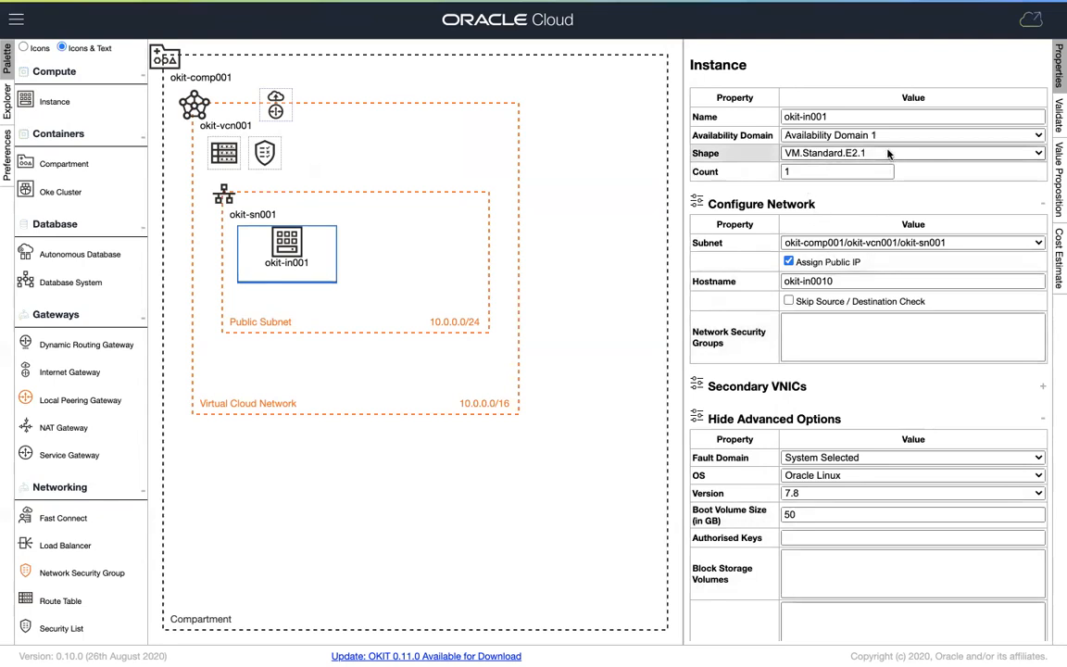
left_click(1034, 154)
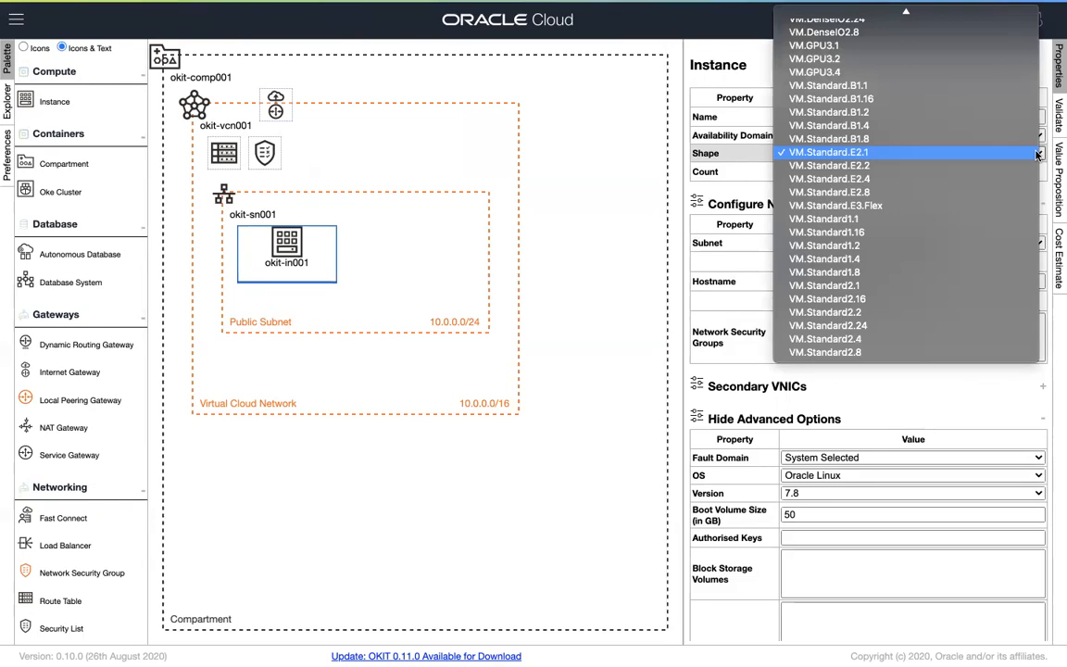
left_click(876, 154)
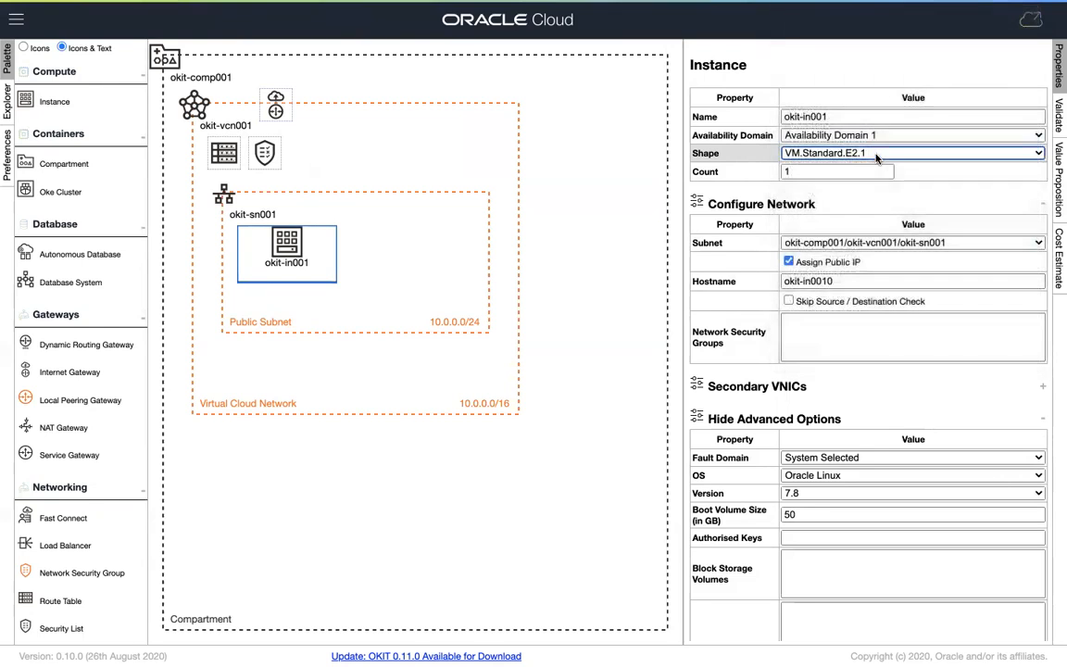
left_click(786, 173)
type("1")
Set both the instance's name and its hostname to mmvm1
left_click(806, 117)
triple_click(808, 116)
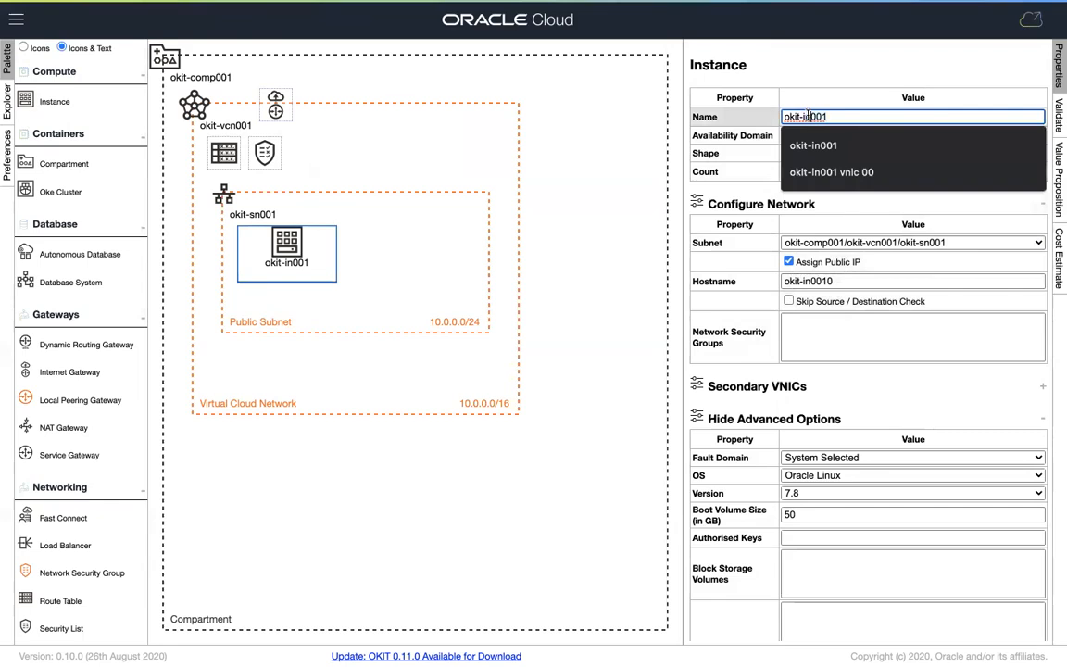
type("mmvm1")
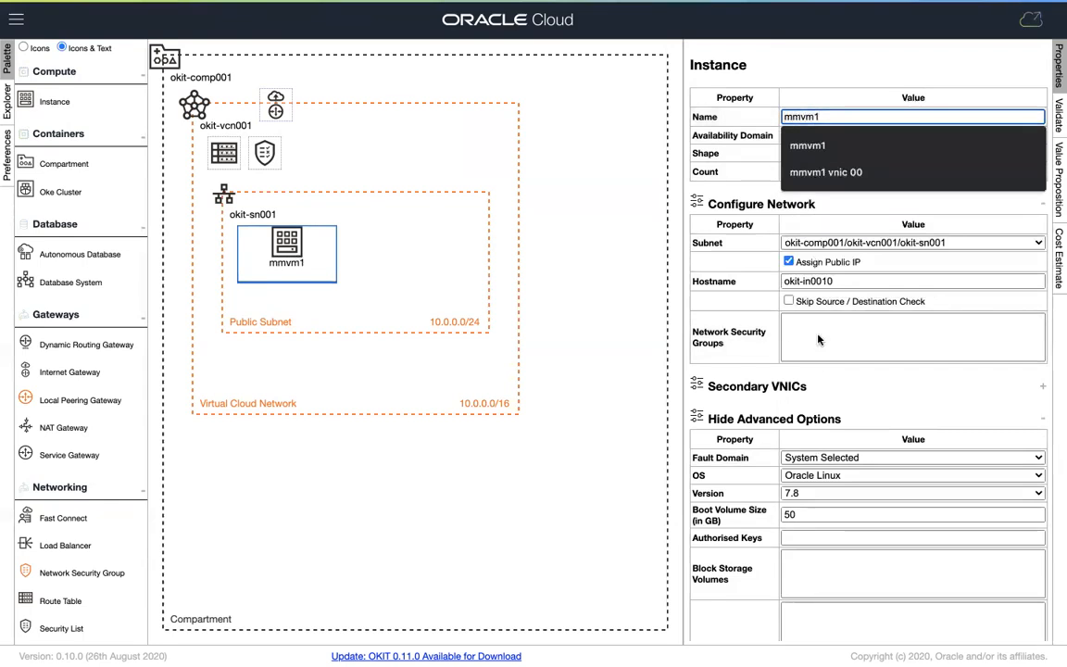
left_click(810, 281)
triple_click(811, 280)
type("mmvm1")
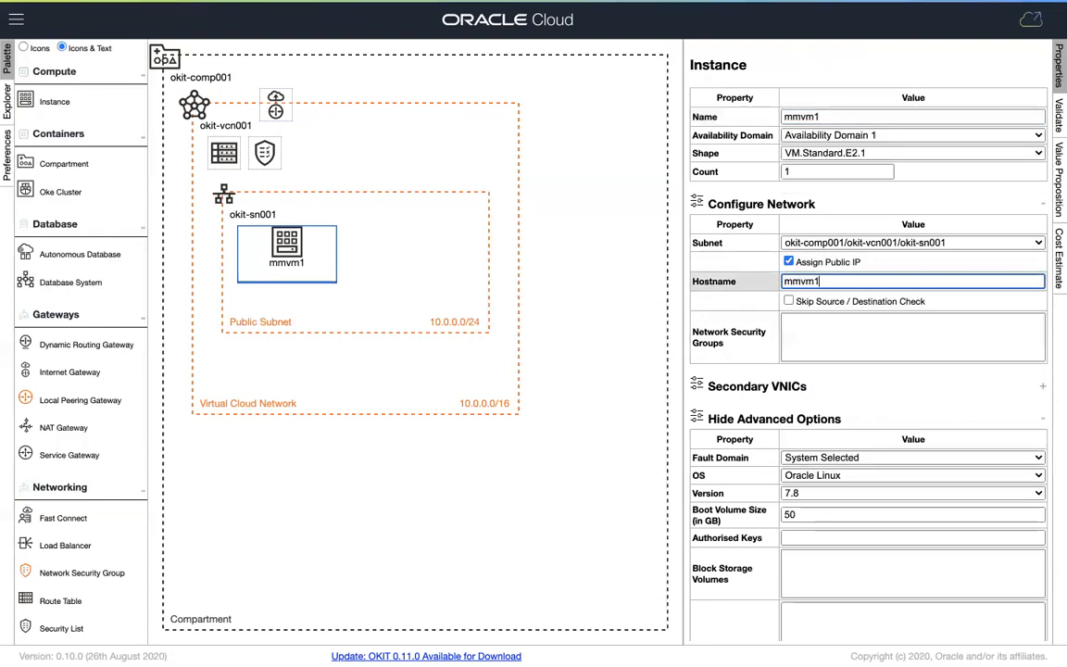
Paste the SSH public key into the instance's authorised keys, review its remaining options and validate the design
left_click(839, 538)
left_click(854, 567)
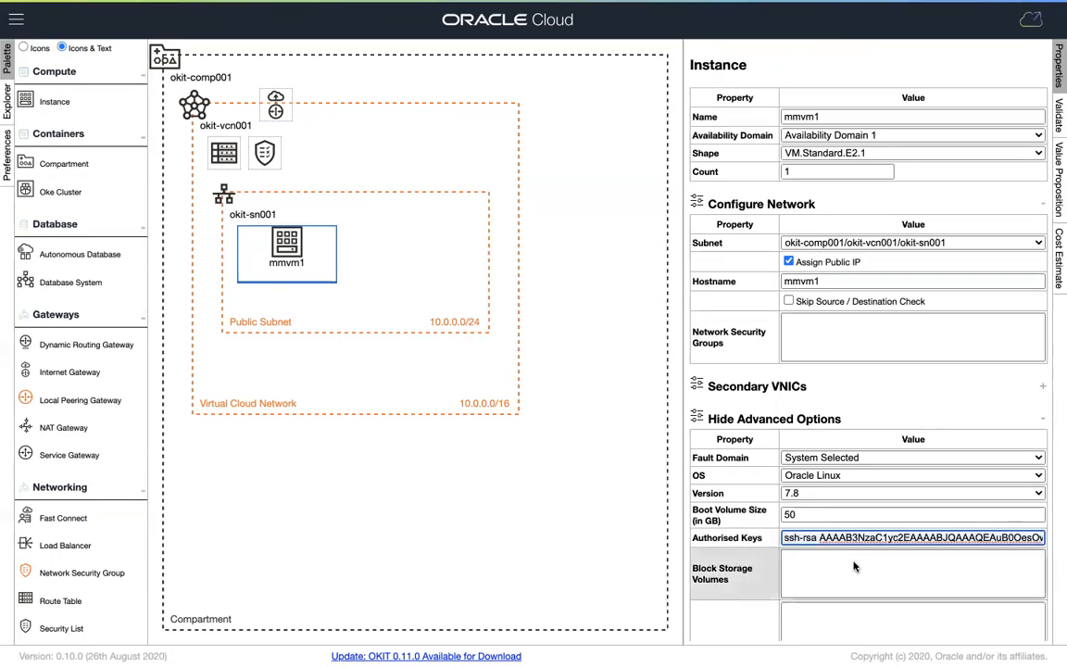
scroll(793, 483, "down", 1)
scroll(792, 483, "down", 3)
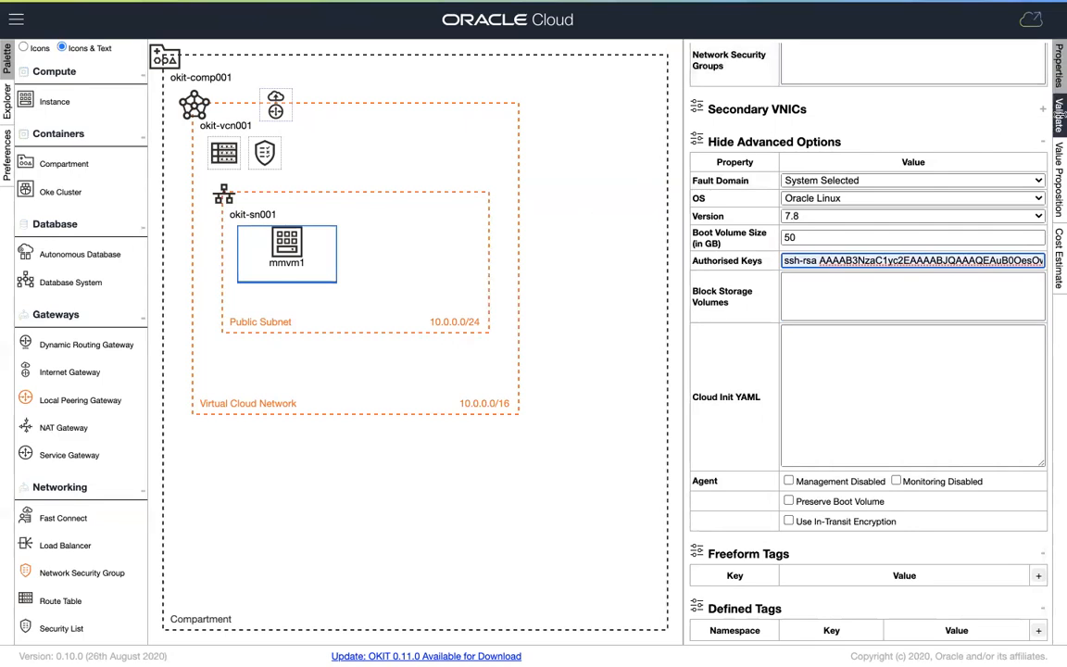
left_click(1059, 111)
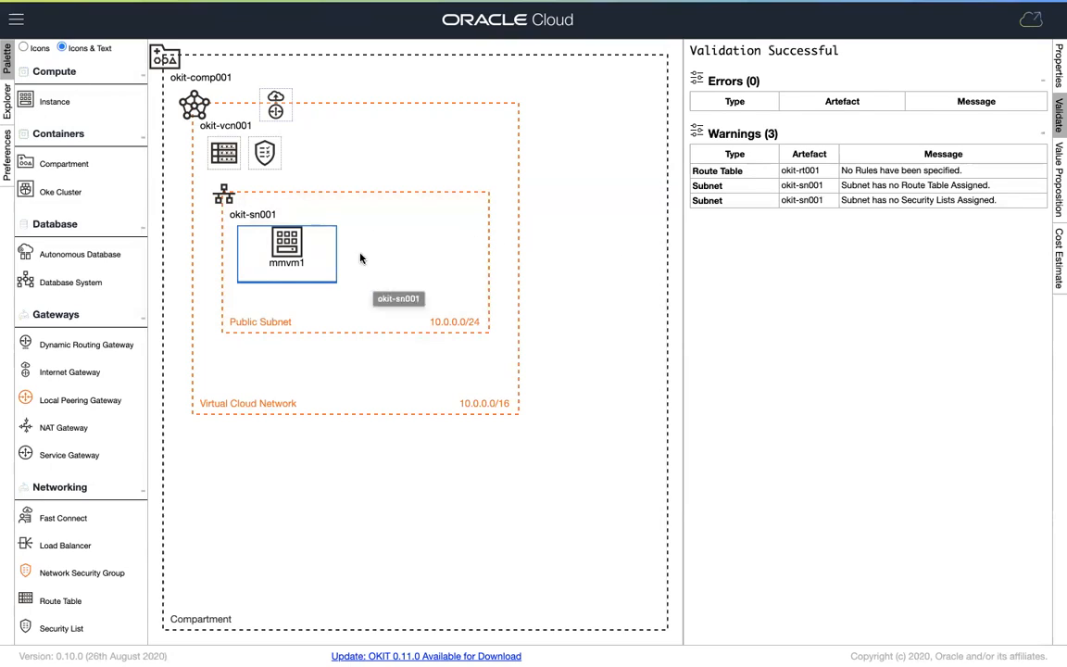
Add a route rule to the okit-rt001 route table with target type Internet Gateway, destination 0.0.0.0/0 and network entity ig1
left_click(223, 156)
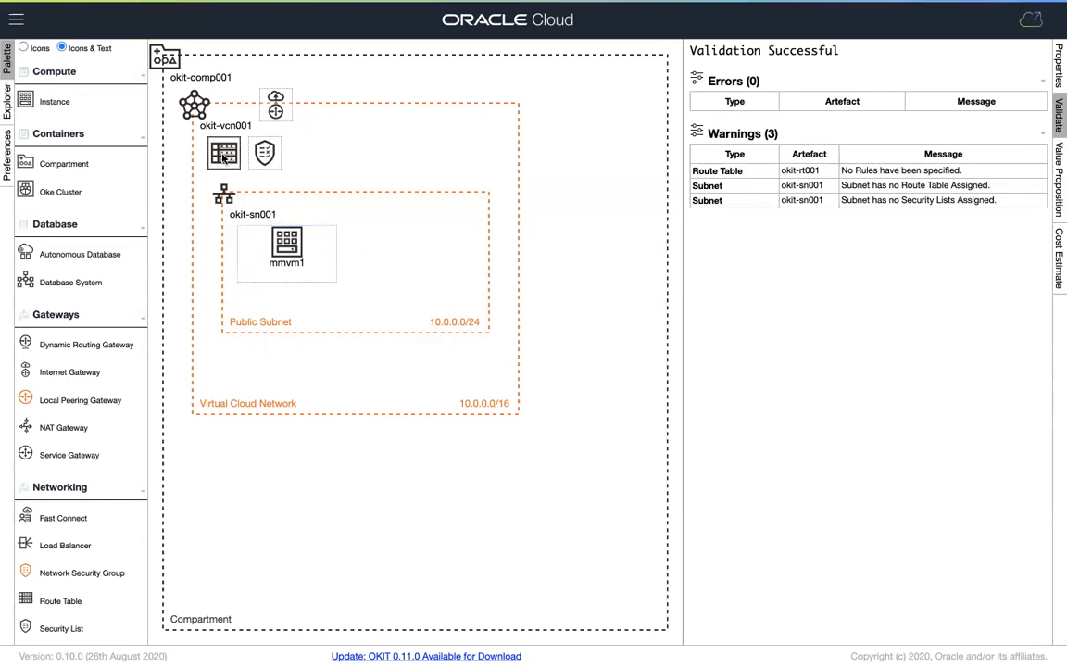
left_click(1060, 71)
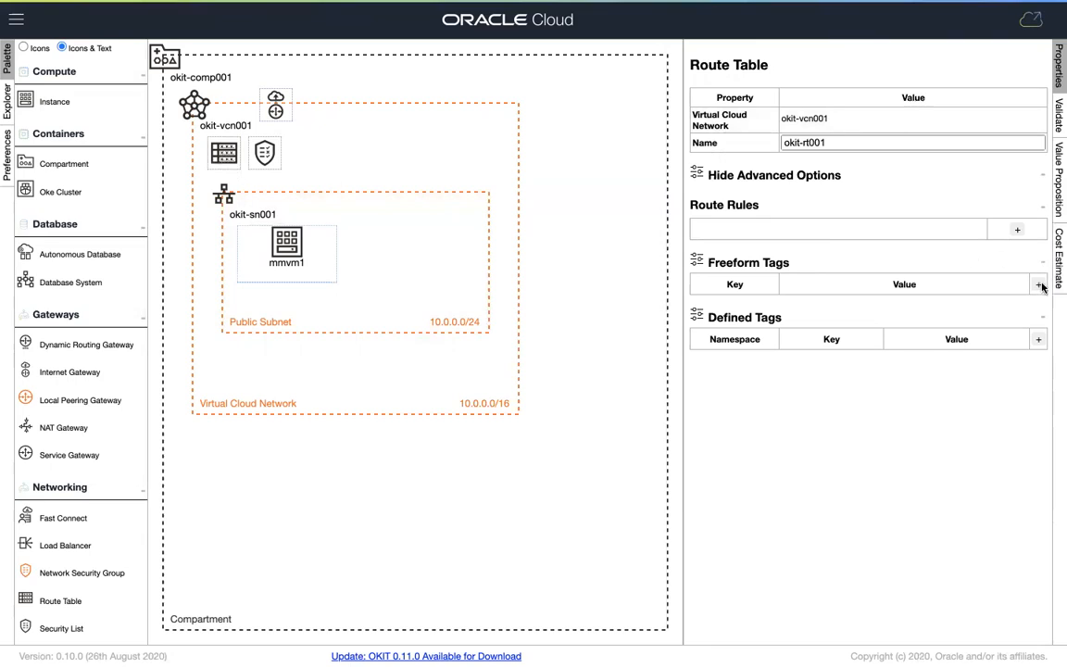
left_click(1016, 232)
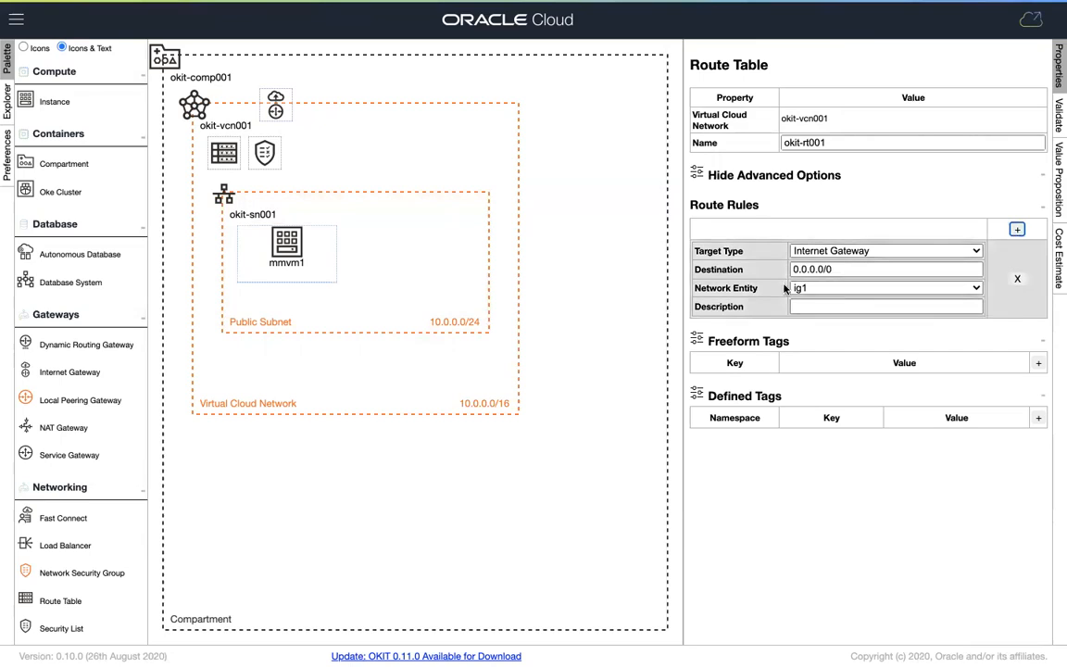
left_click(846, 252)
left_click(848, 252)
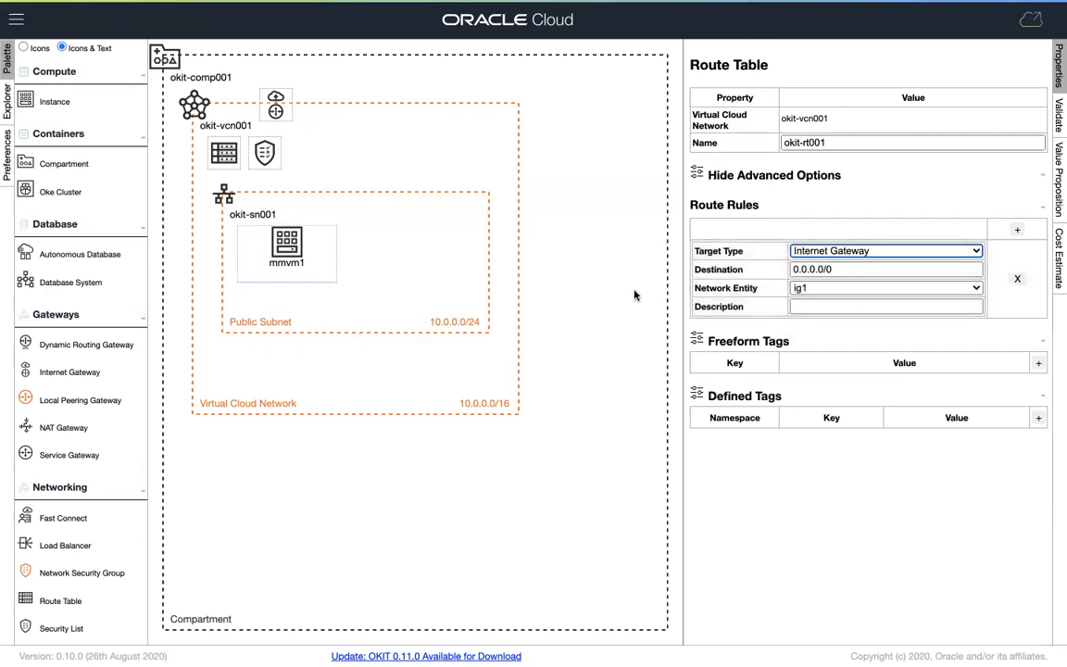
Assign the route table okit-rt001 and the security list okit-sl001 to the okit-sn001 subnet
left_click(419, 290)
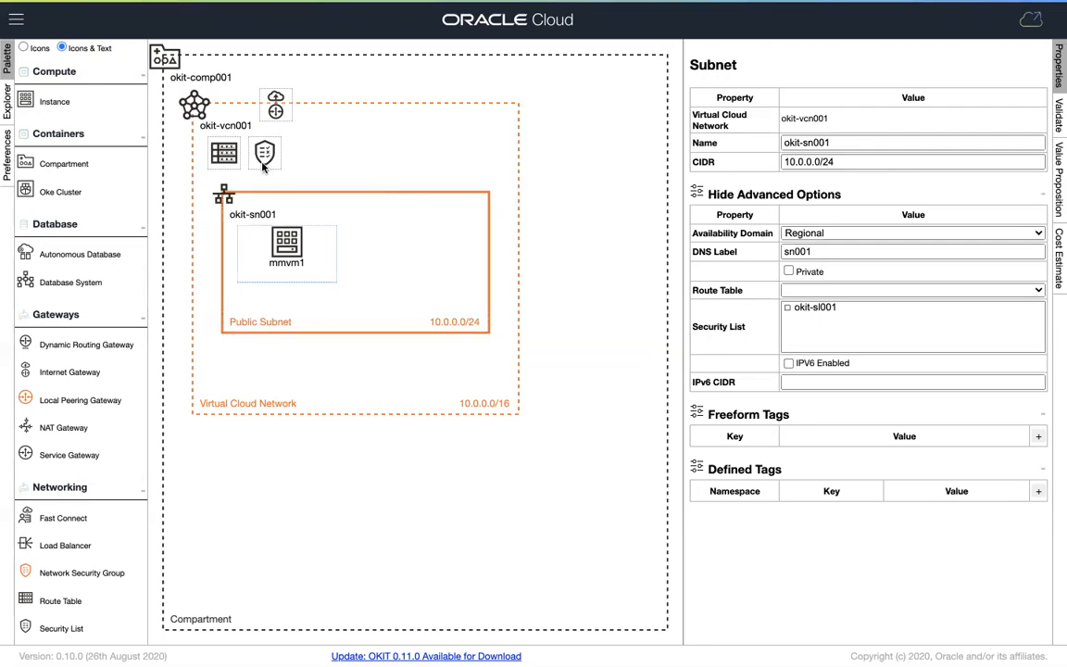
left_click(806, 290)
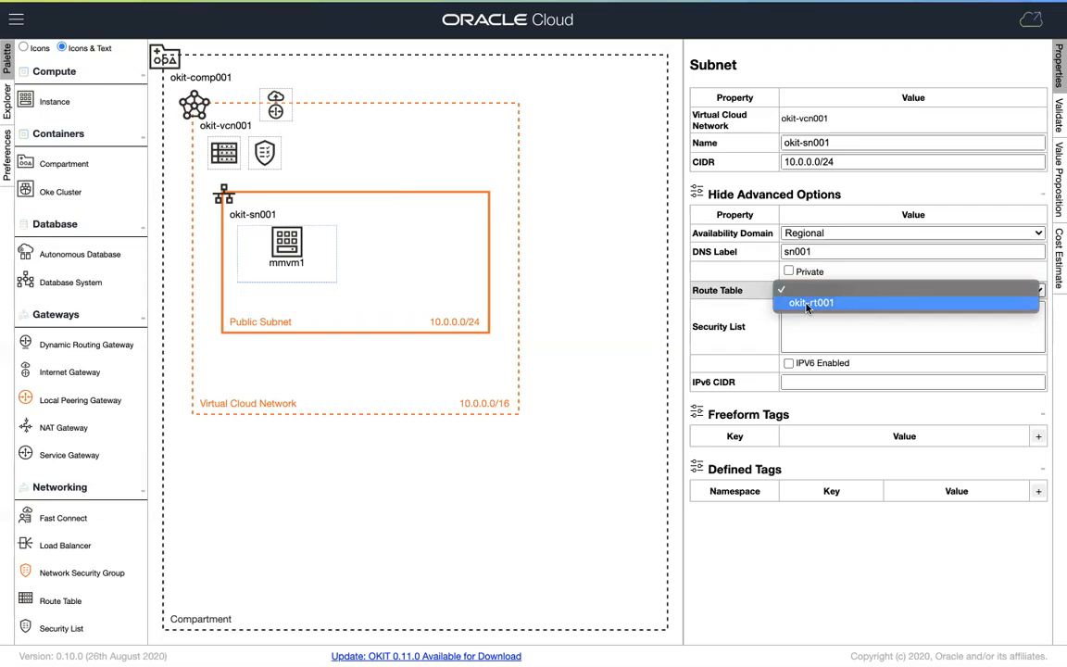
left_click(807, 304)
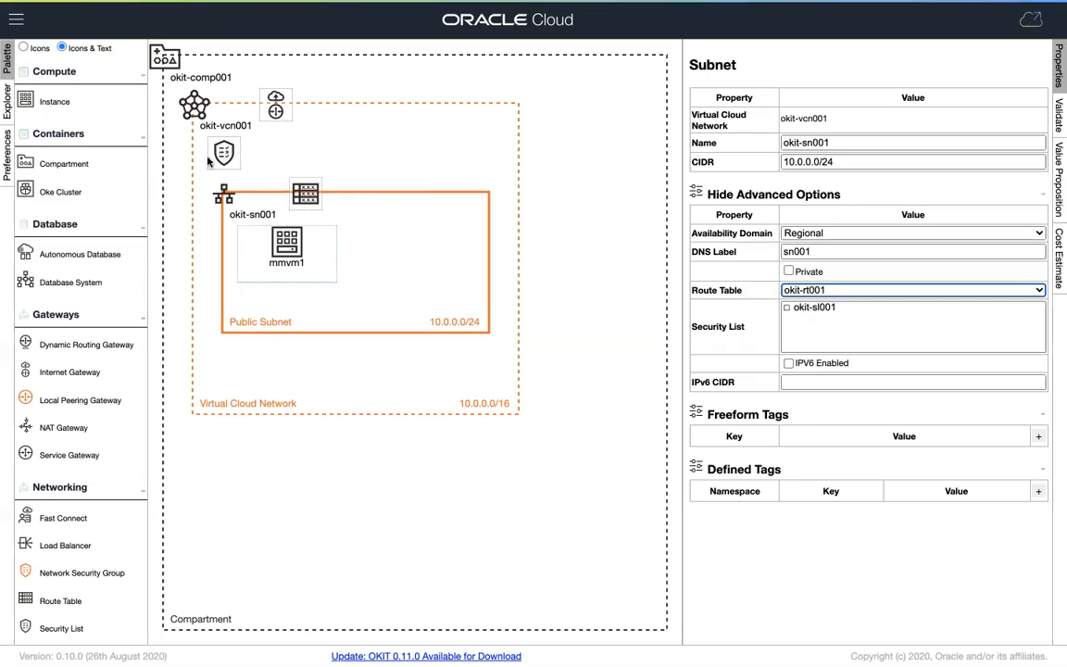
left_click(786, 308)
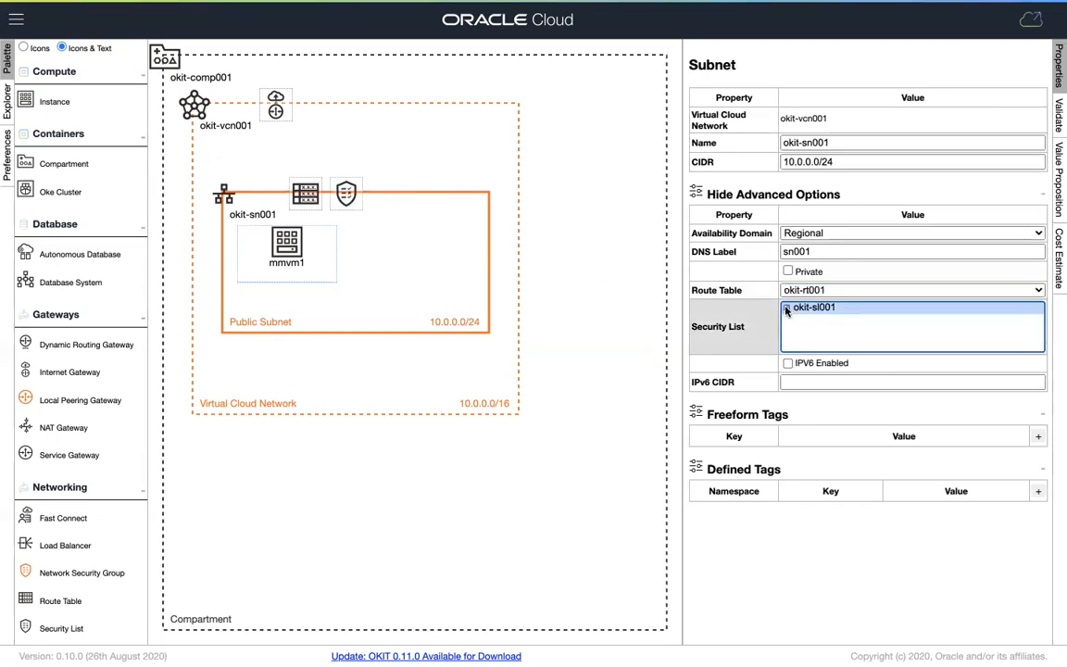
Validate the design again, then examine its cost estimate by resource and the payment summary
left_click(1060, 109)
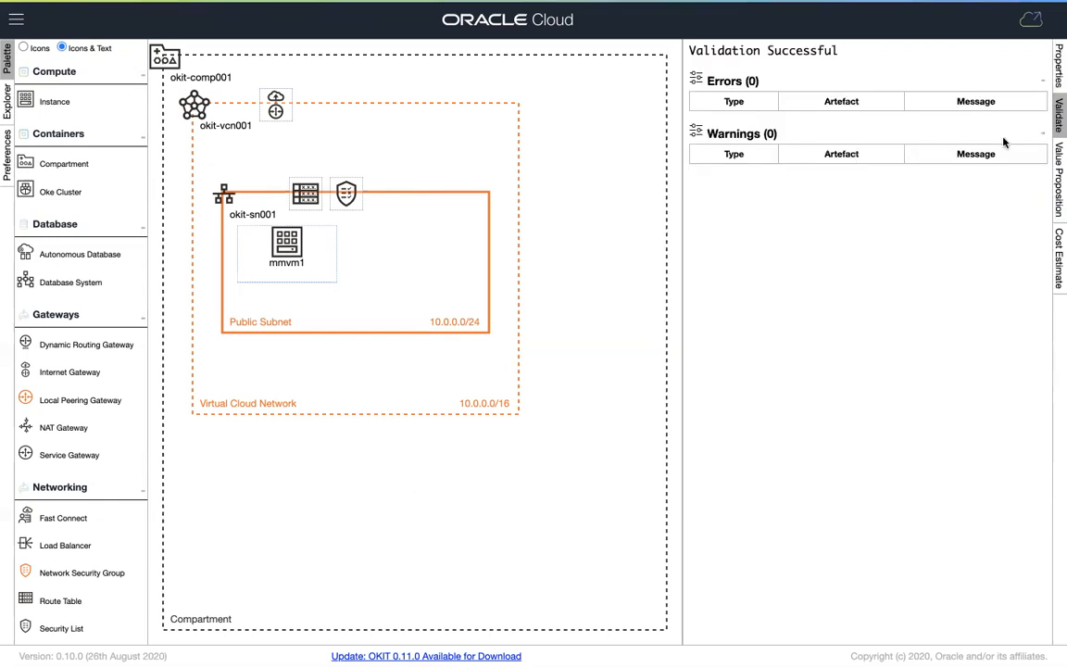
left_click(1054, 65)
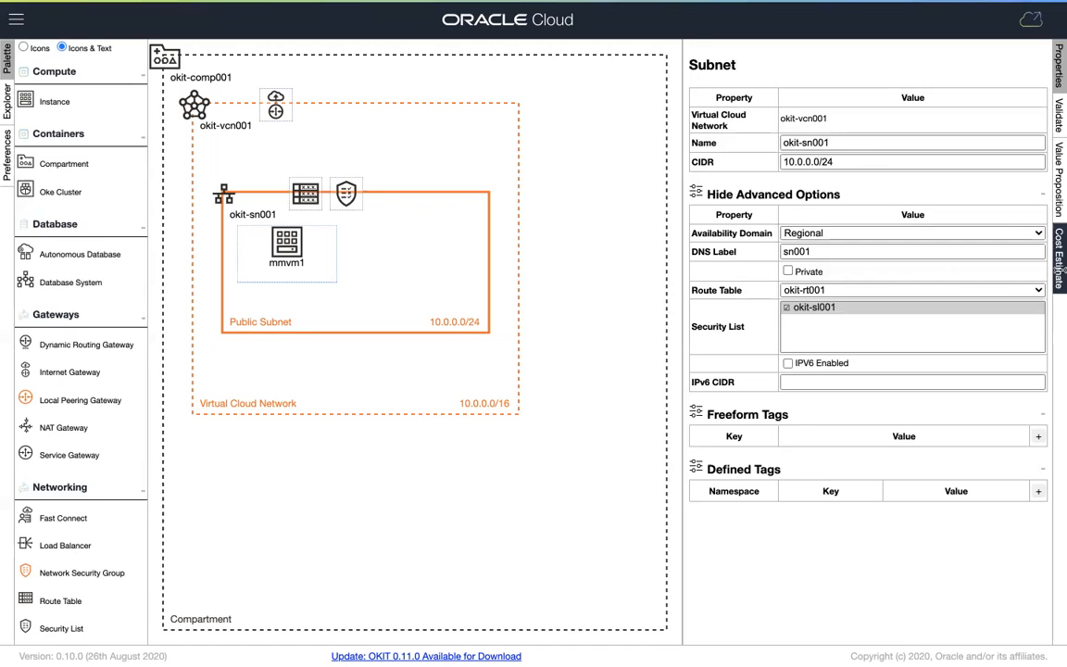
left_click(1063, 269)
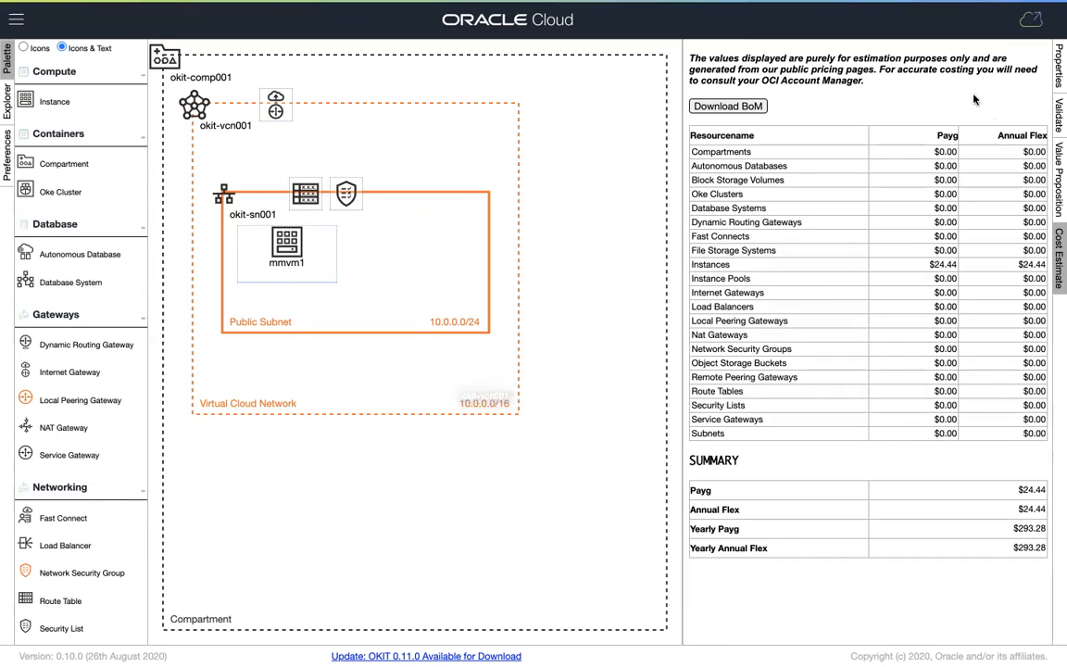
left_click(1059, 243)
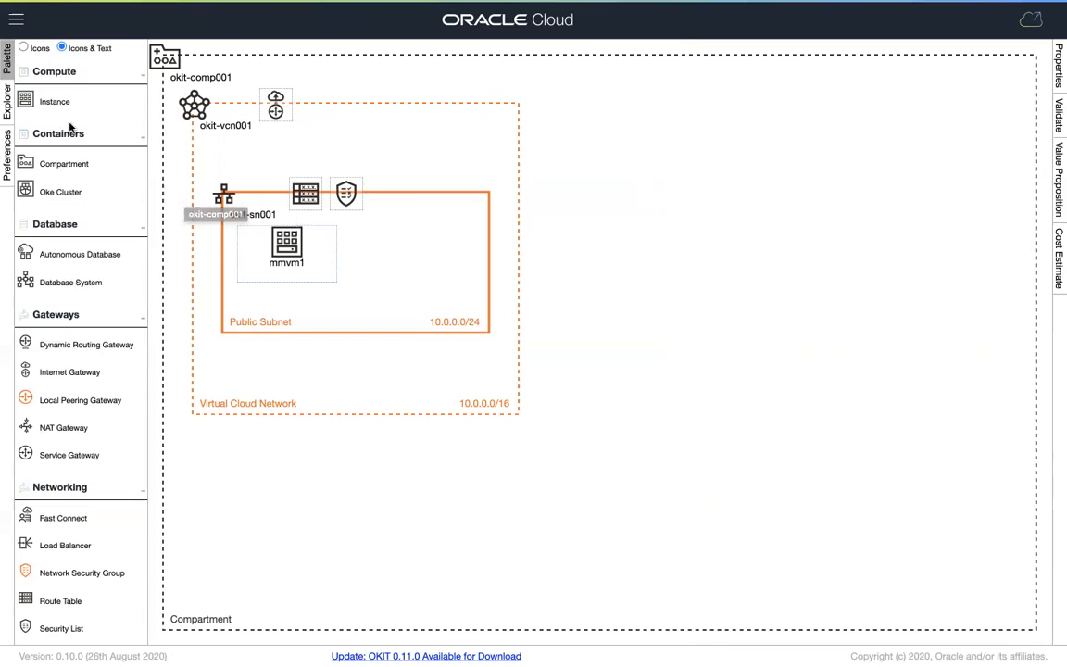
Start an export of the design to Resource Manager, keeping region UK London and the okitdemo compartment
left_click(16, 22)
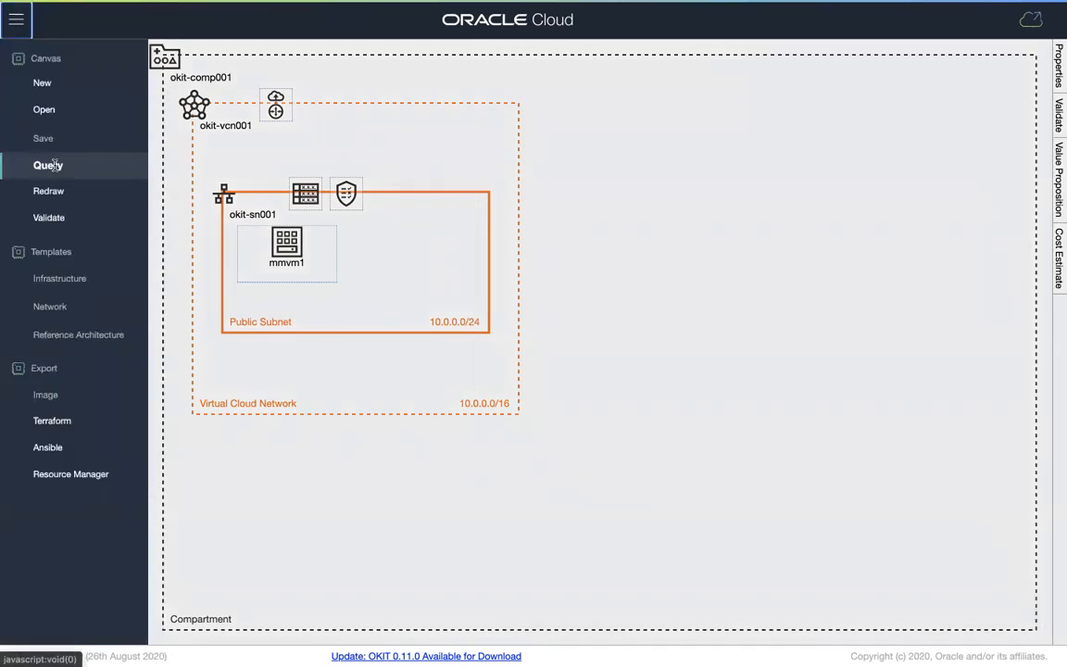
mouse_move(54, 147)
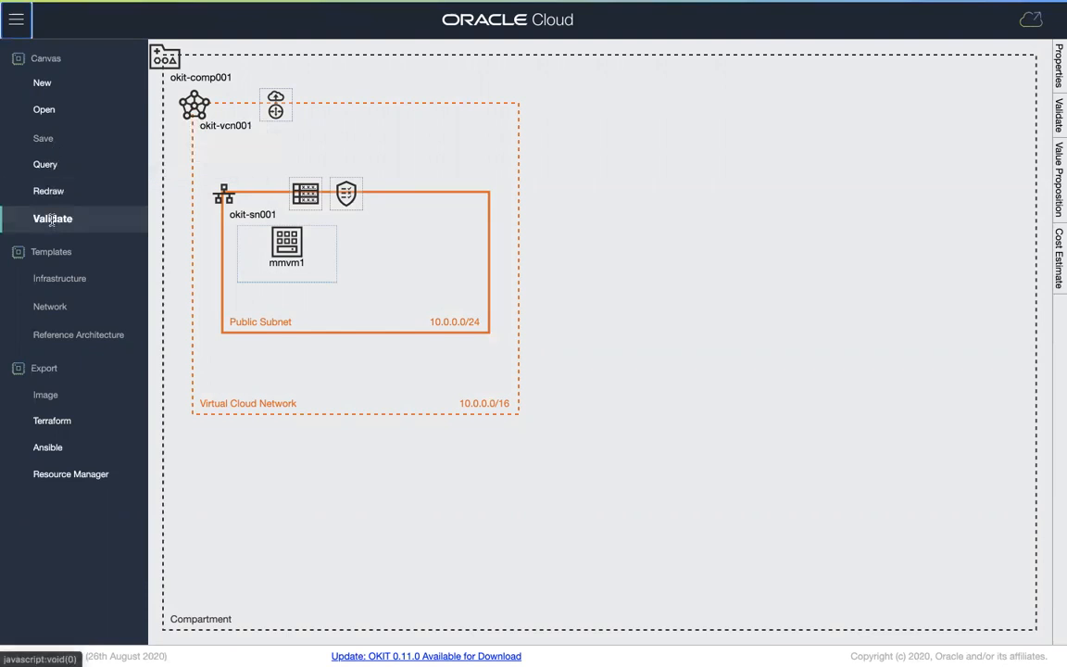
mouse_move(62, 342)
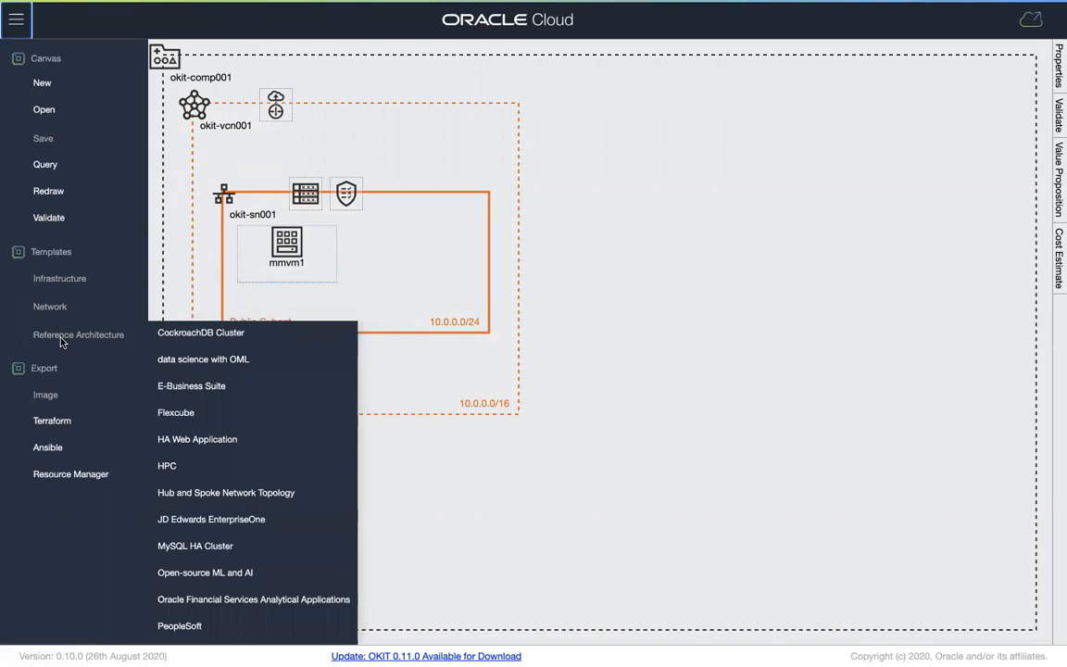
mouse_move(64, 401)
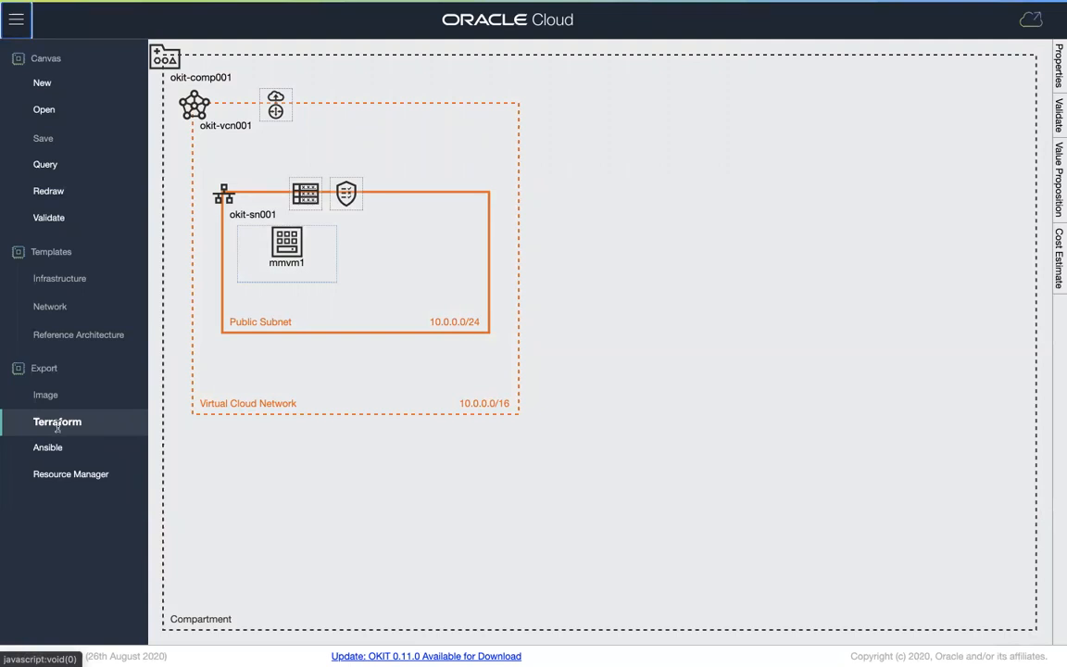
left_click(57, 474)
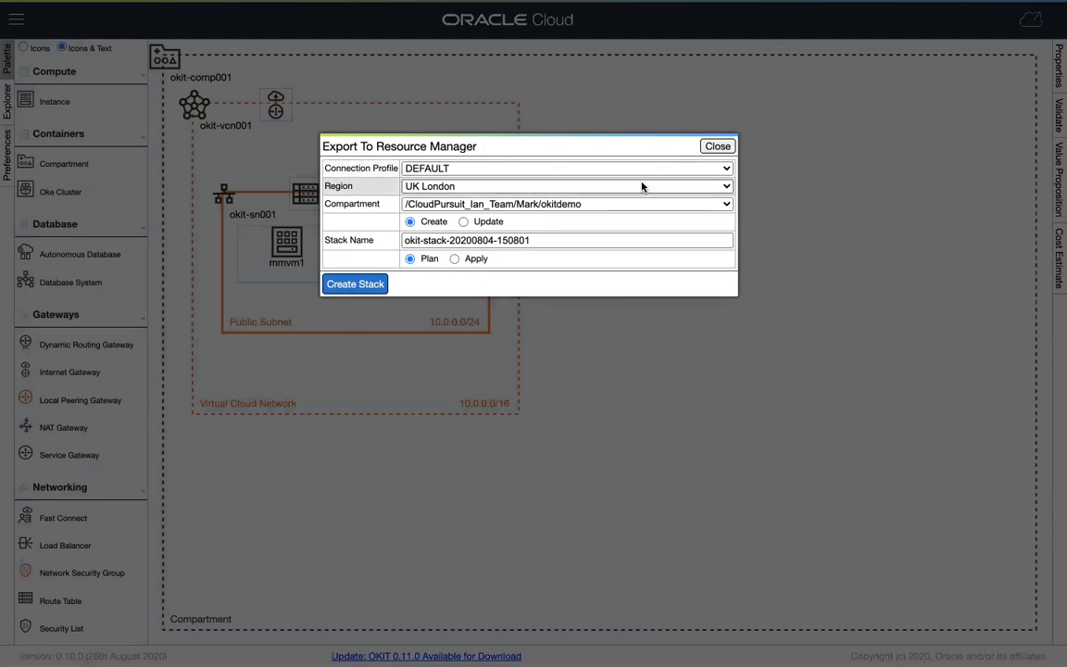
left_click(689, 207)
left_click(591, 203)
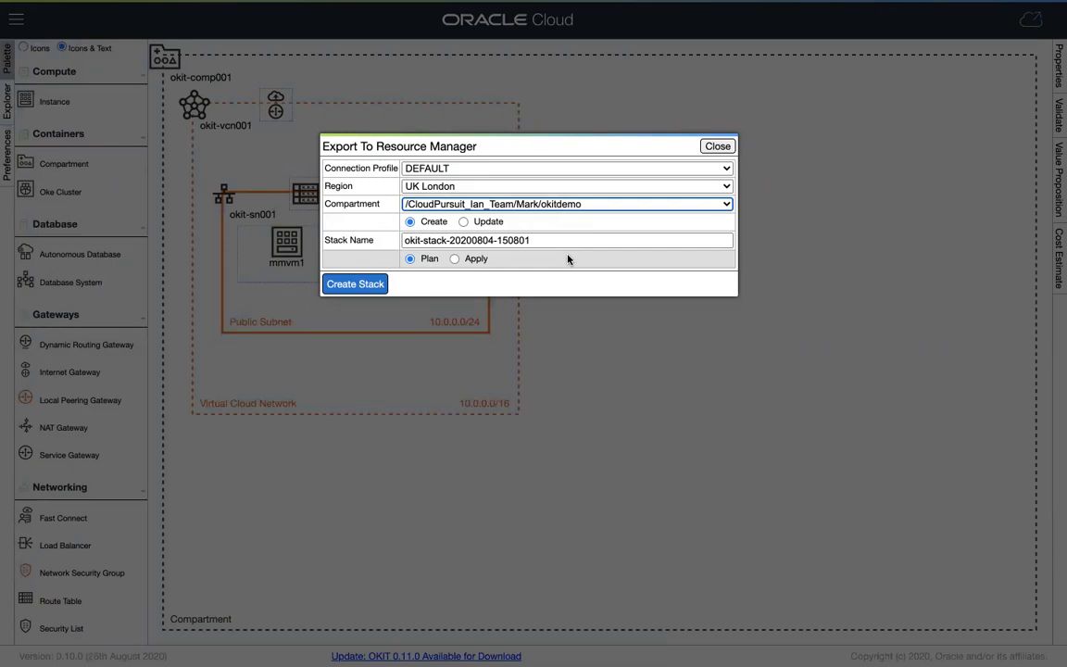
Name the new stack simplevmstack, set it to Apply and create the stack
triple_click(491, 239)
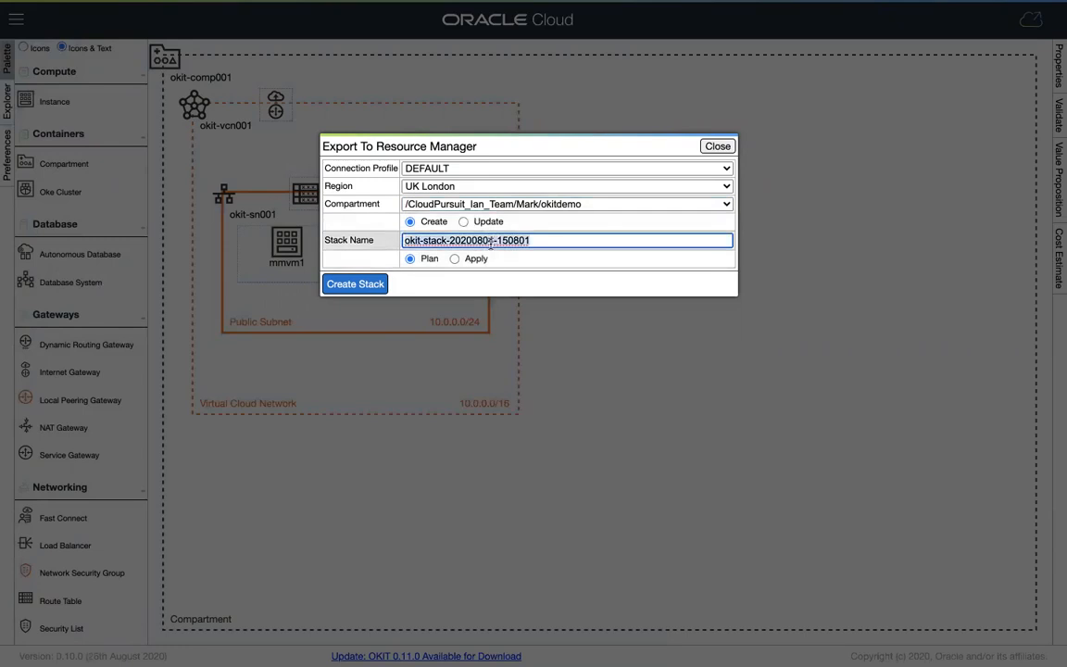
type("simplevmstack")
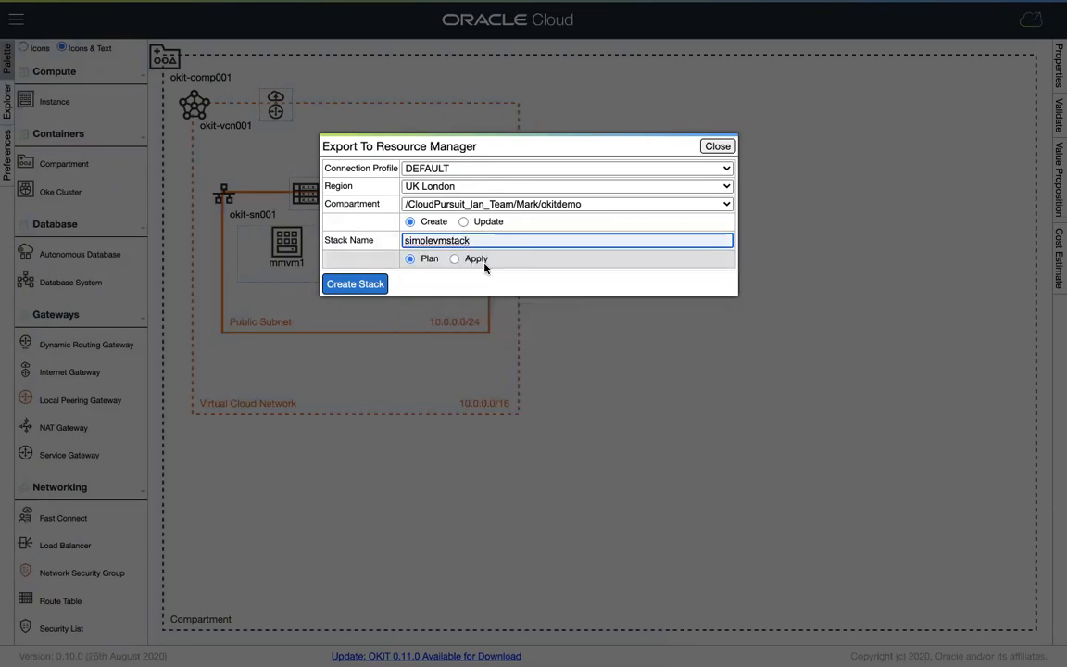
left_click(453, 259)
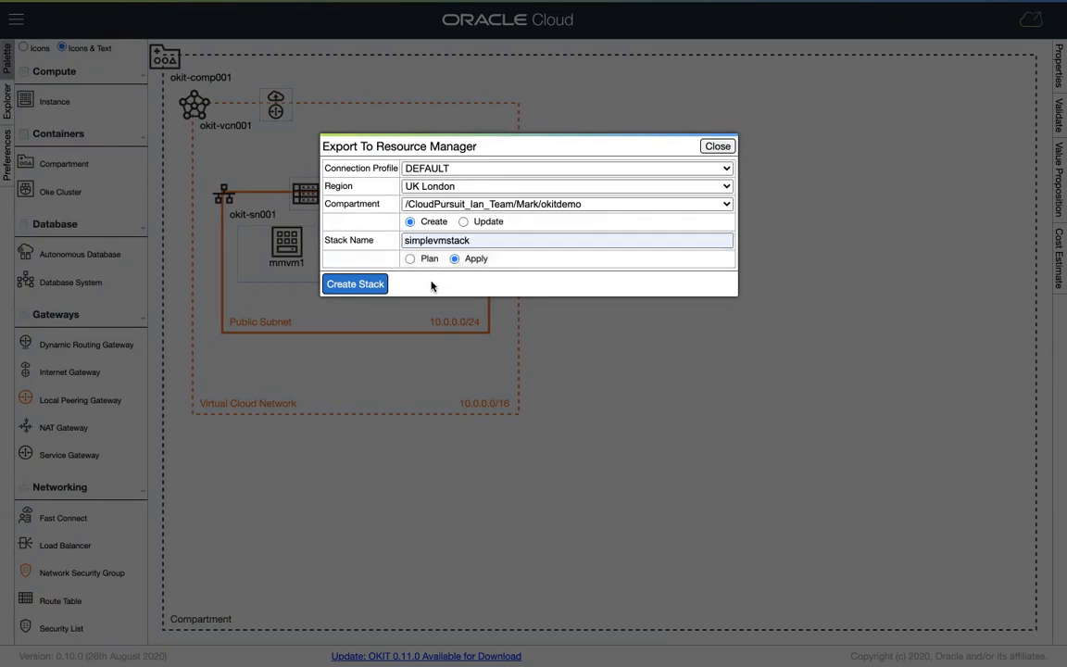
left_click(352, 284)
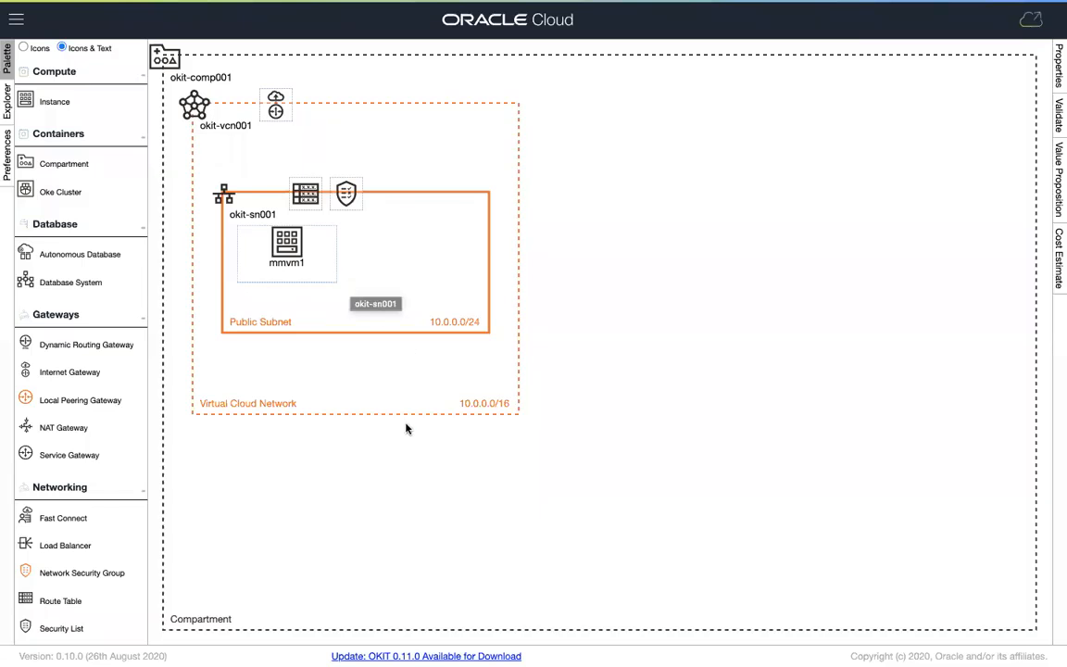
Switch to the Oracle Cloud console and open the simplevmstack stack in Resource Manager
key("ctrl+Tab")
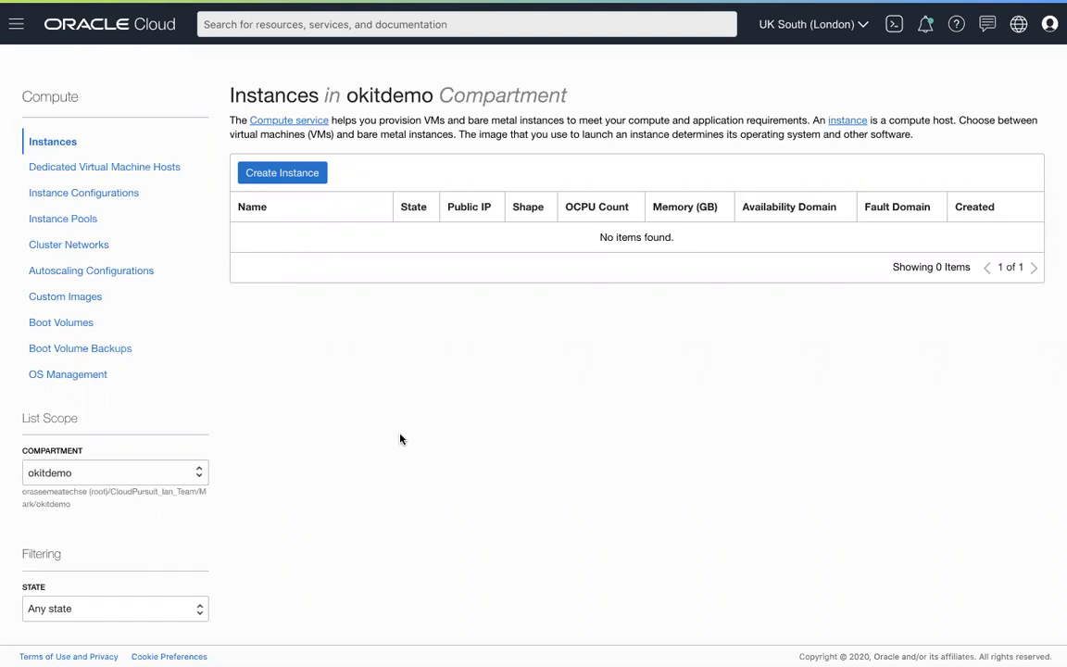
left_click(15, 28)
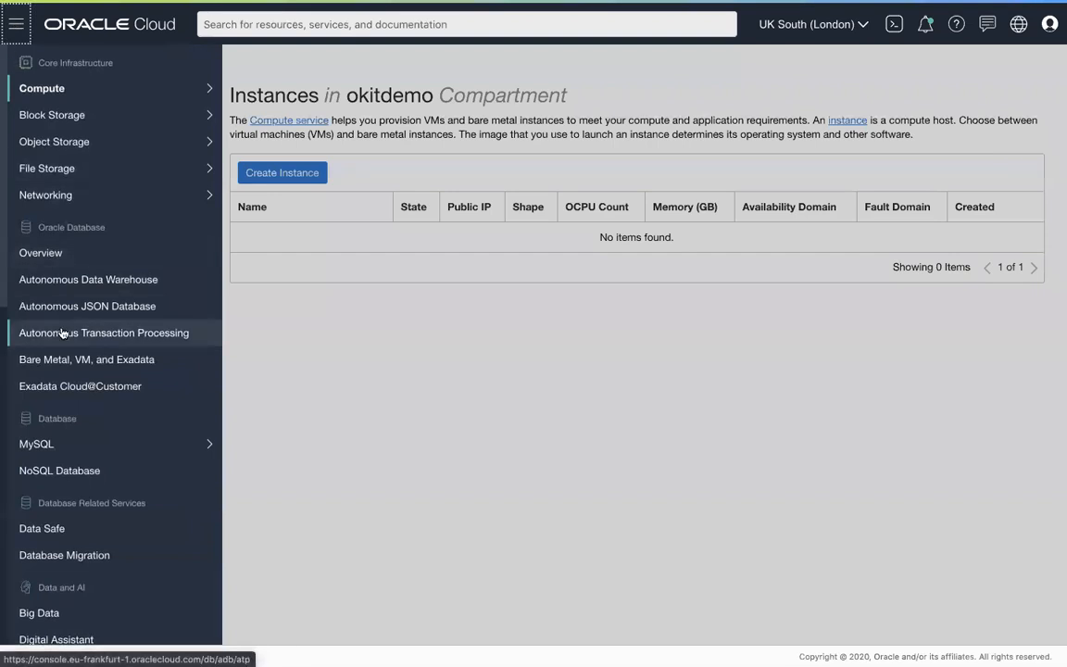
scroll(64, 324, "down", 1)
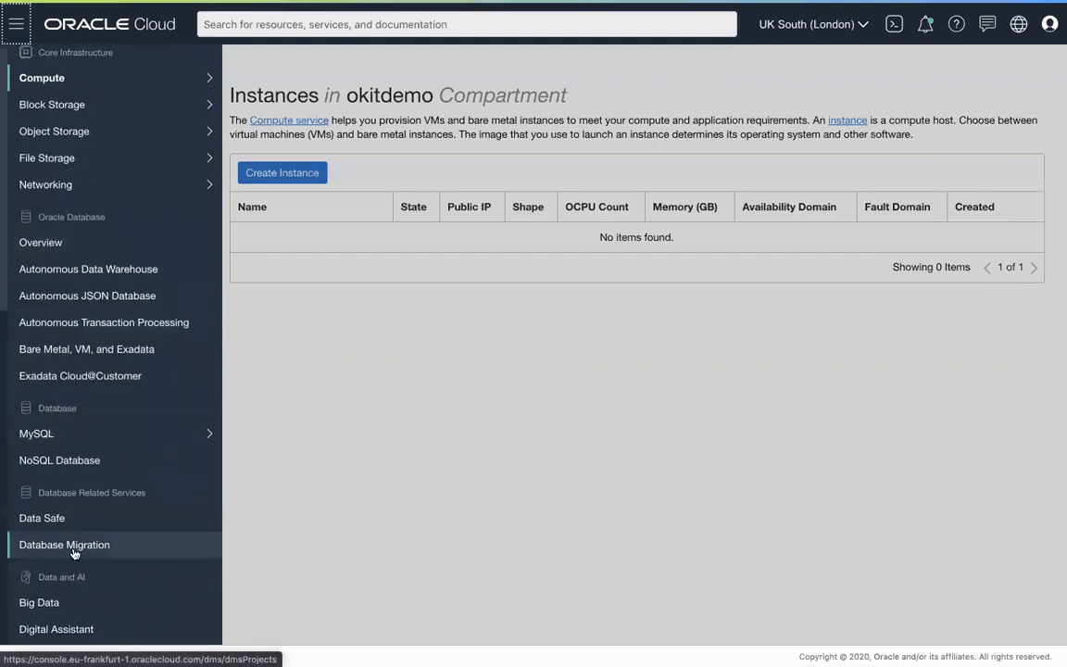
scroll(74, 553, "down", 8)
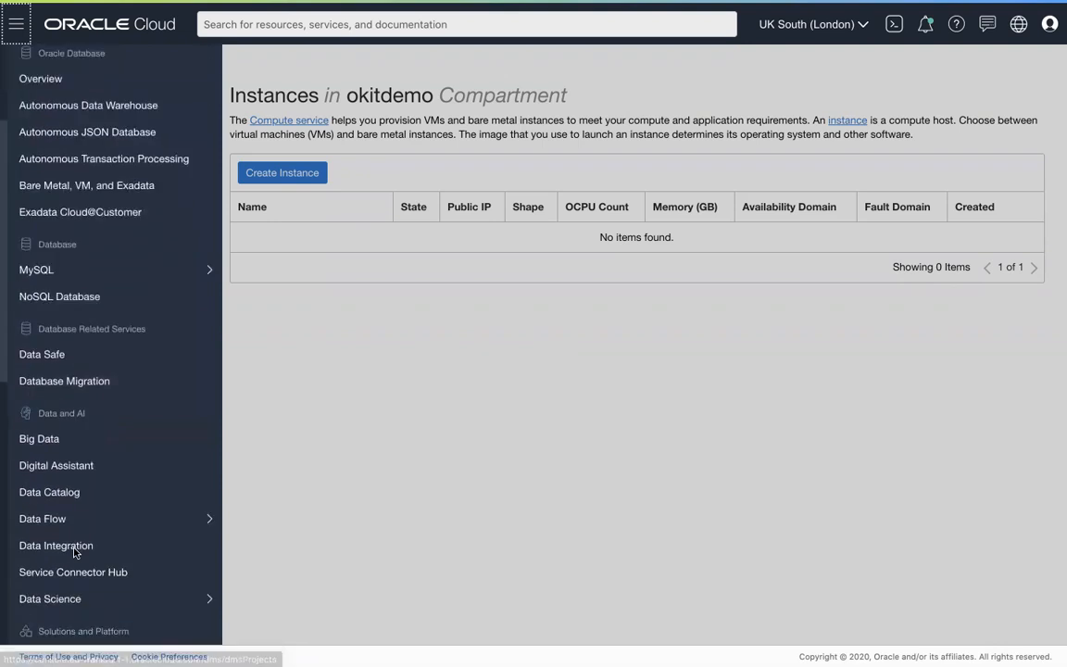
mouse_move(74, 520)
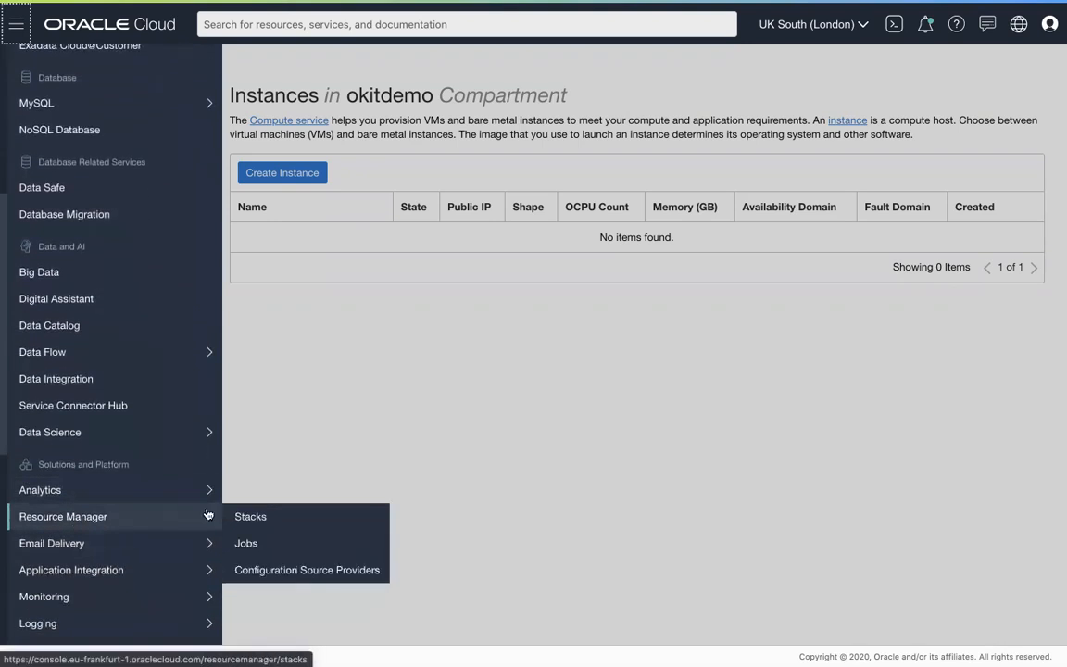
left_click(243, 516)
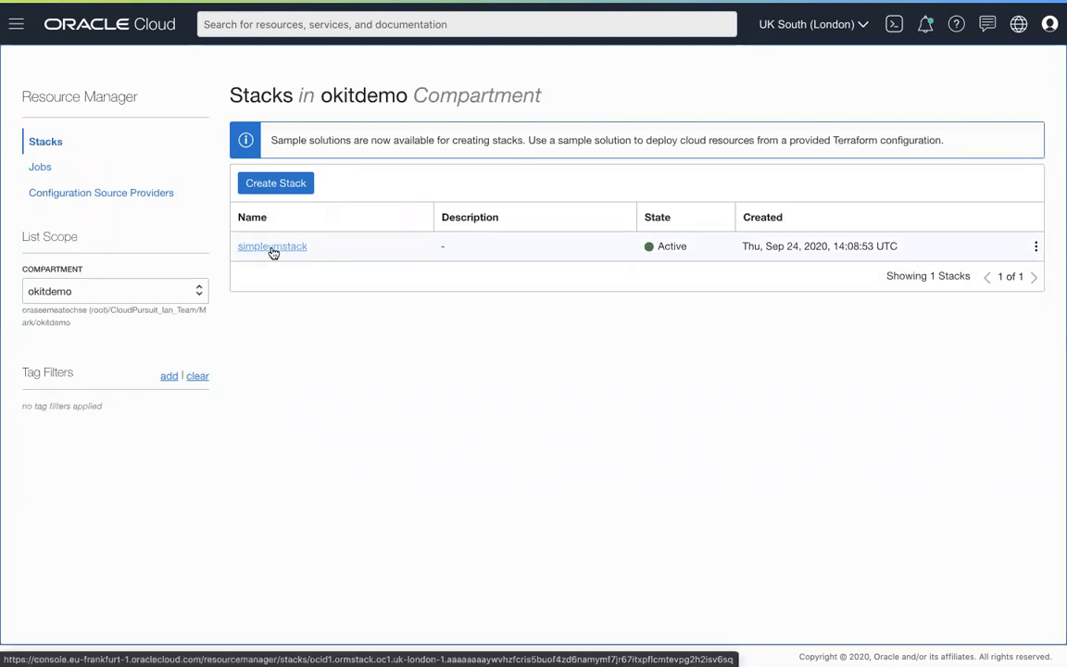
left_click(272, 248)
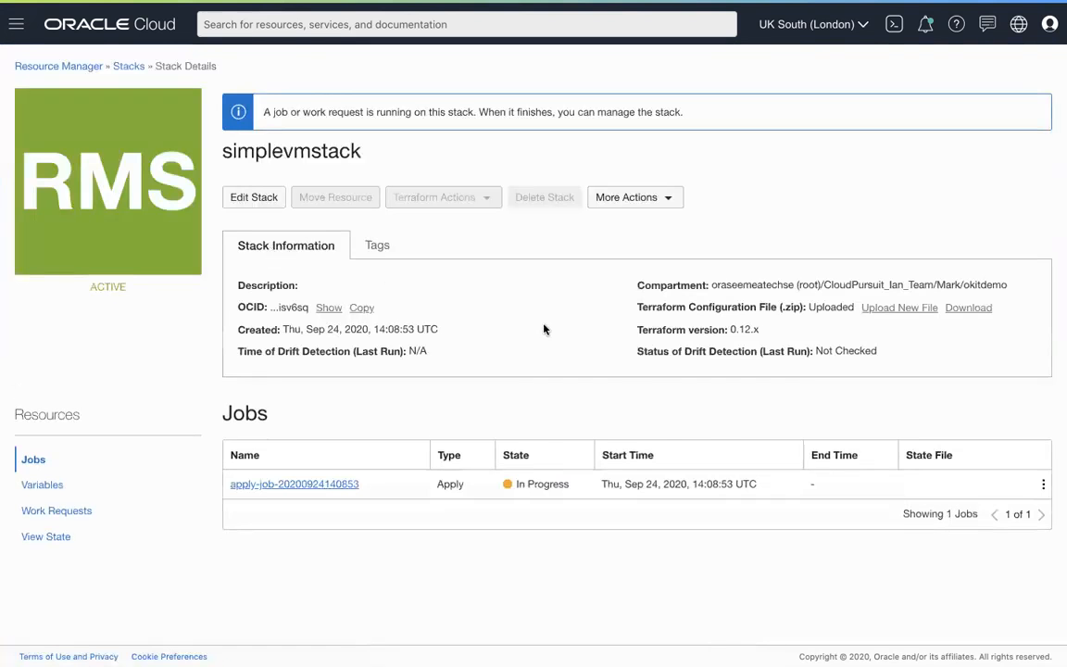
Open the stack's apply job and read through its log down to the outputs
left_click(334, 485)
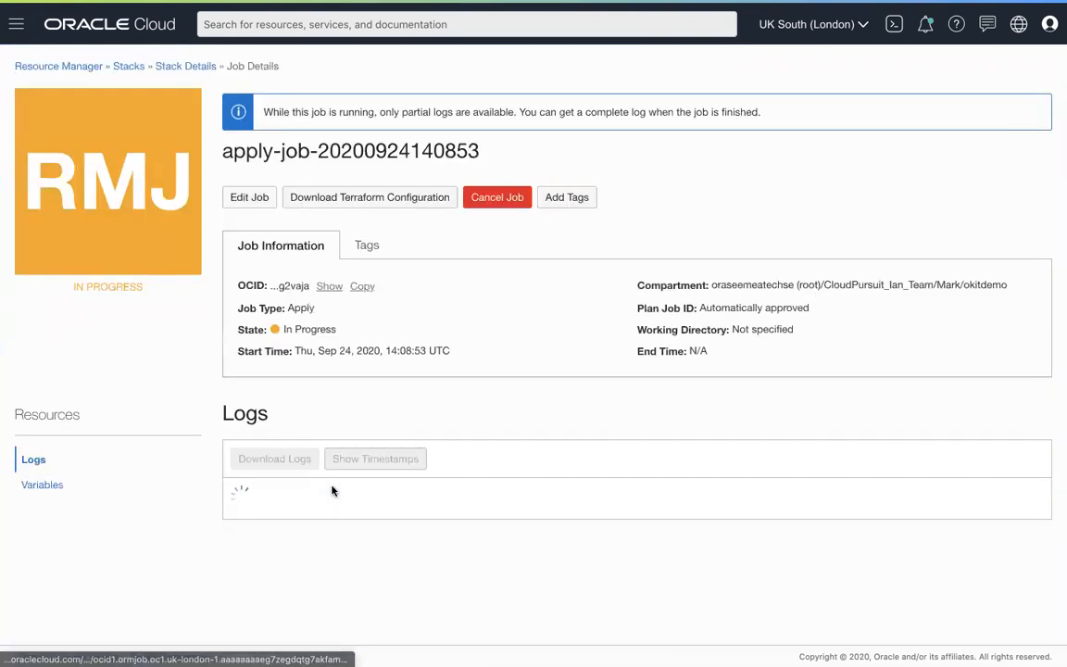
scroll(539, 449, "down", 3)
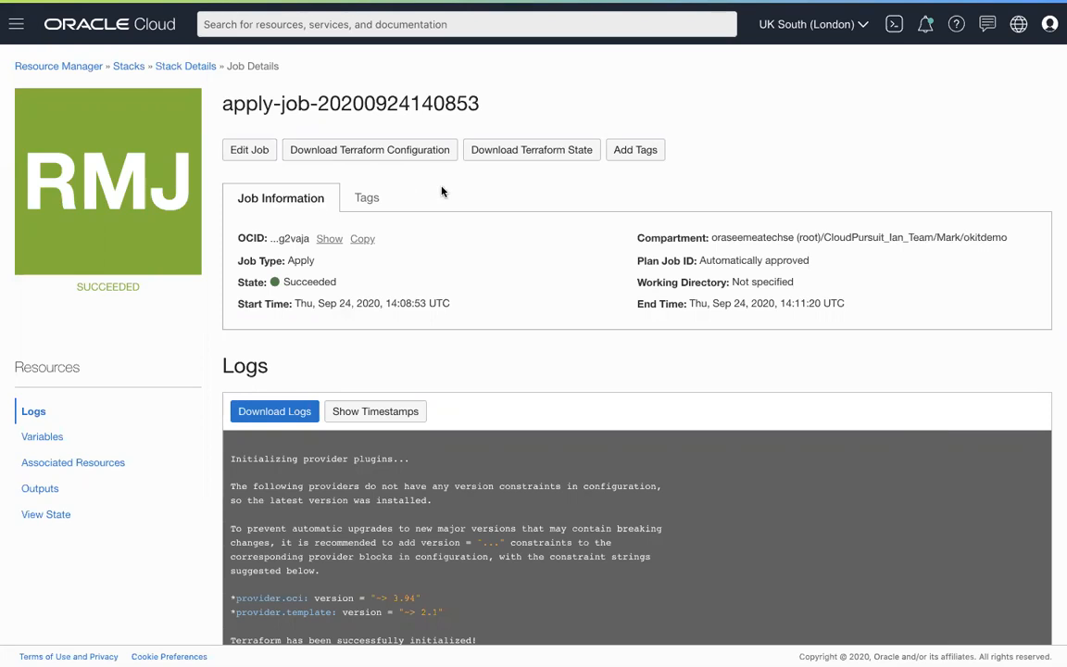
scroll(441, 192, "down", 10)
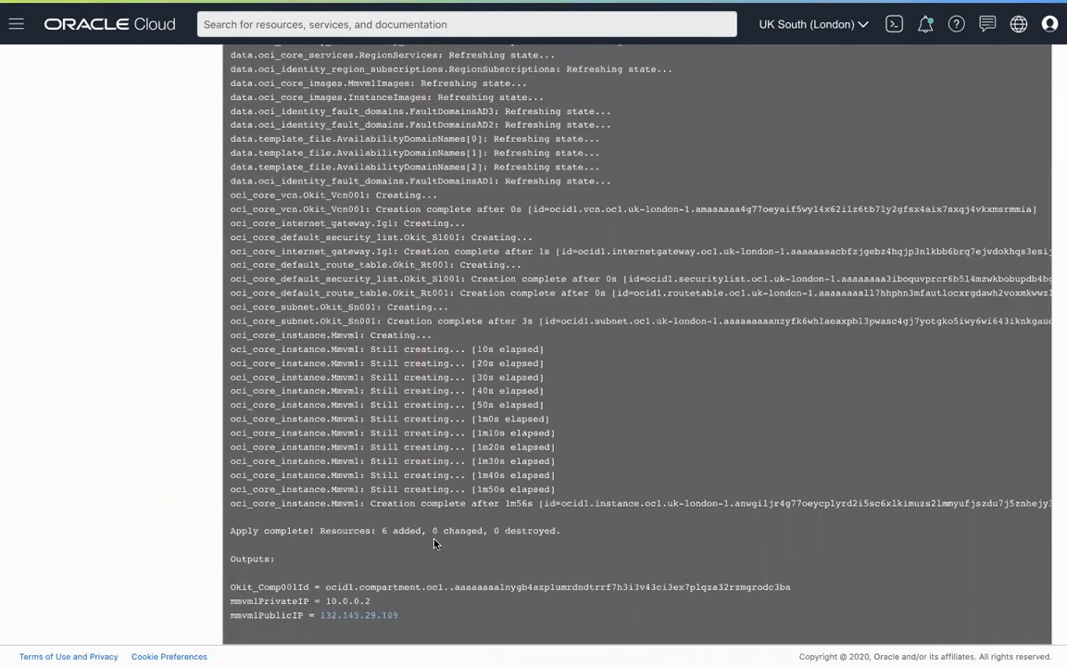
scroll(409, 453, "up", 5)
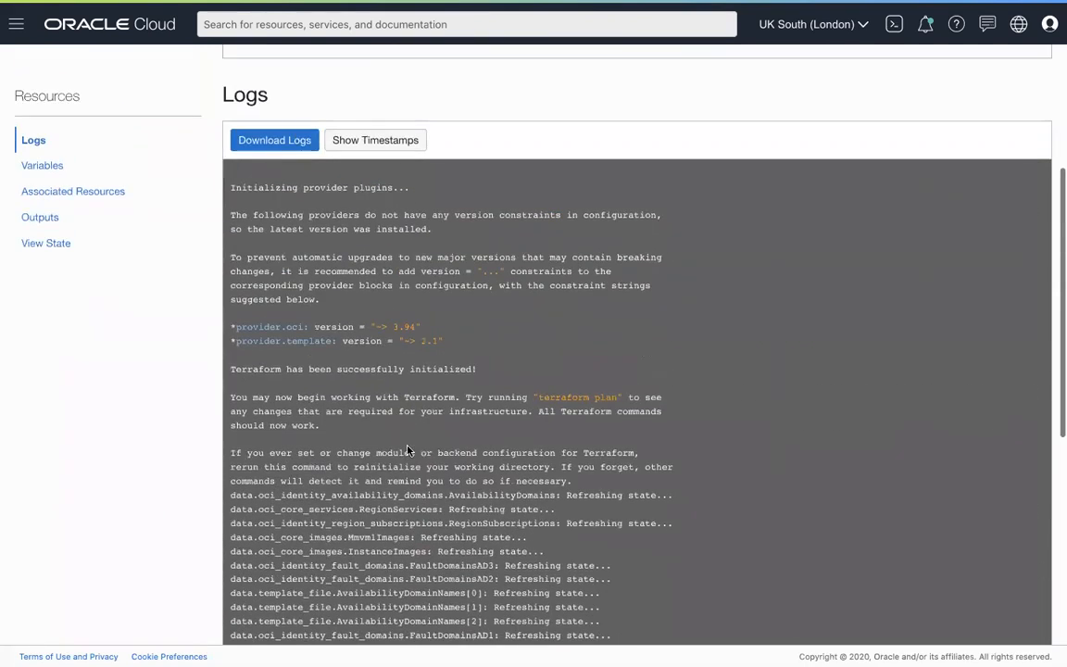
Open the details of the mmvm1 compute instance and copy its public IP address
left_click(17, 26)
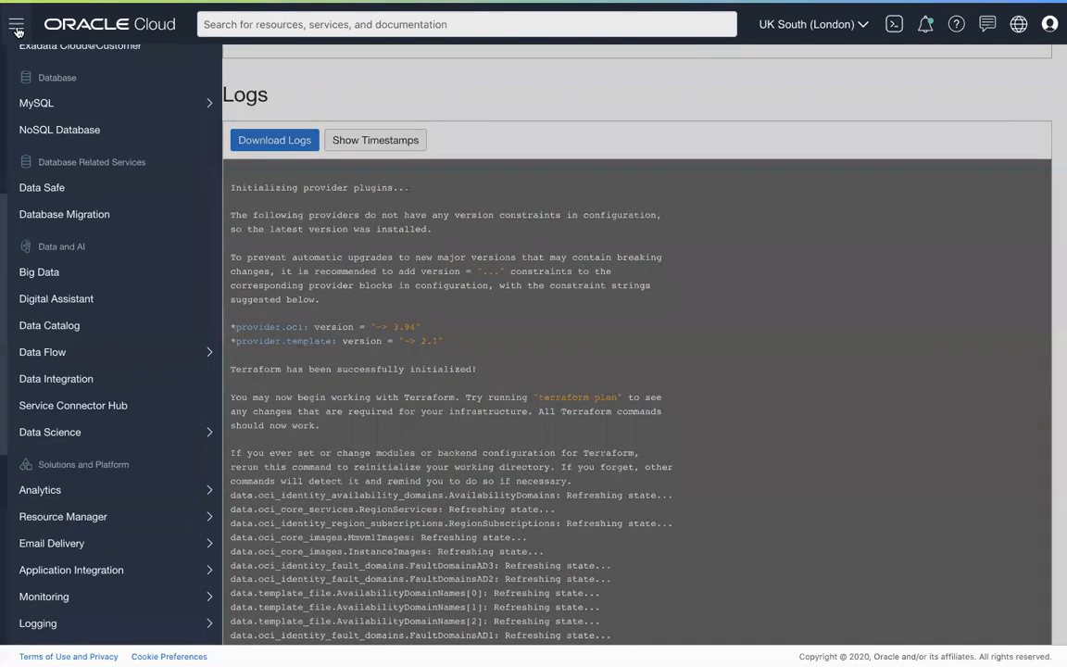
scroll(32, 139, "up", 4)
mouse_move(52, 88)
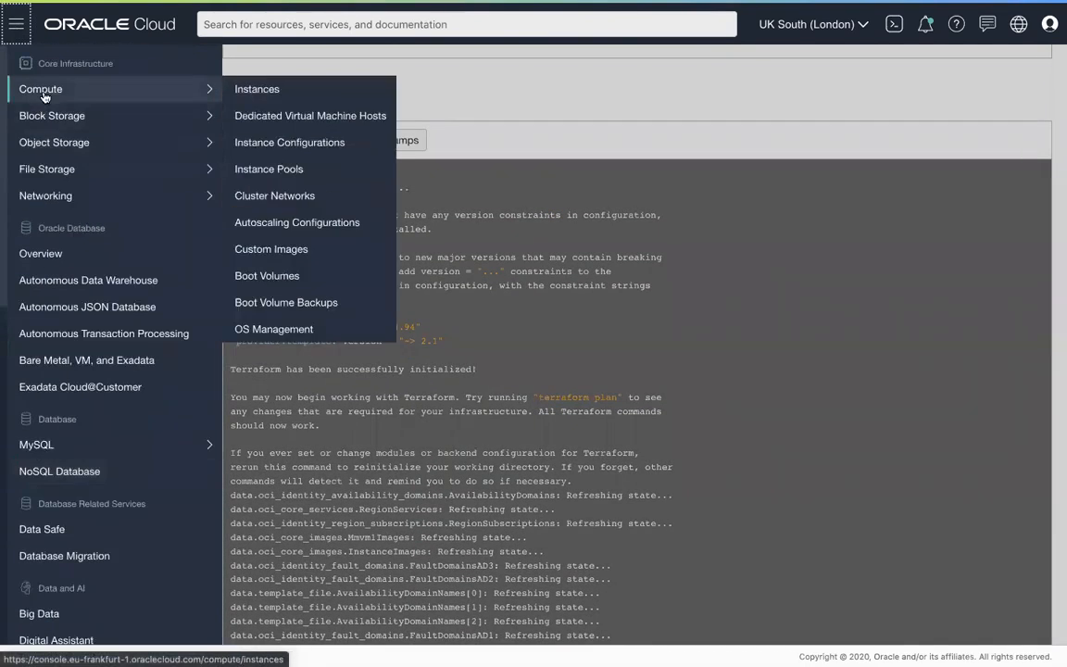
left_click(222, 89)
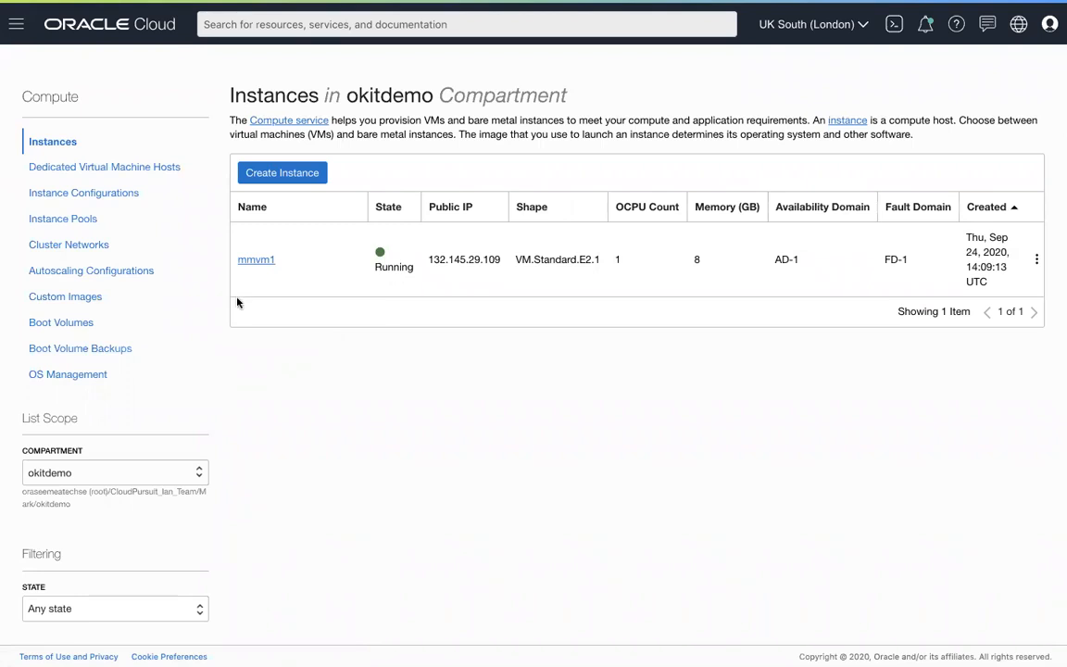
left_click(259, 263)
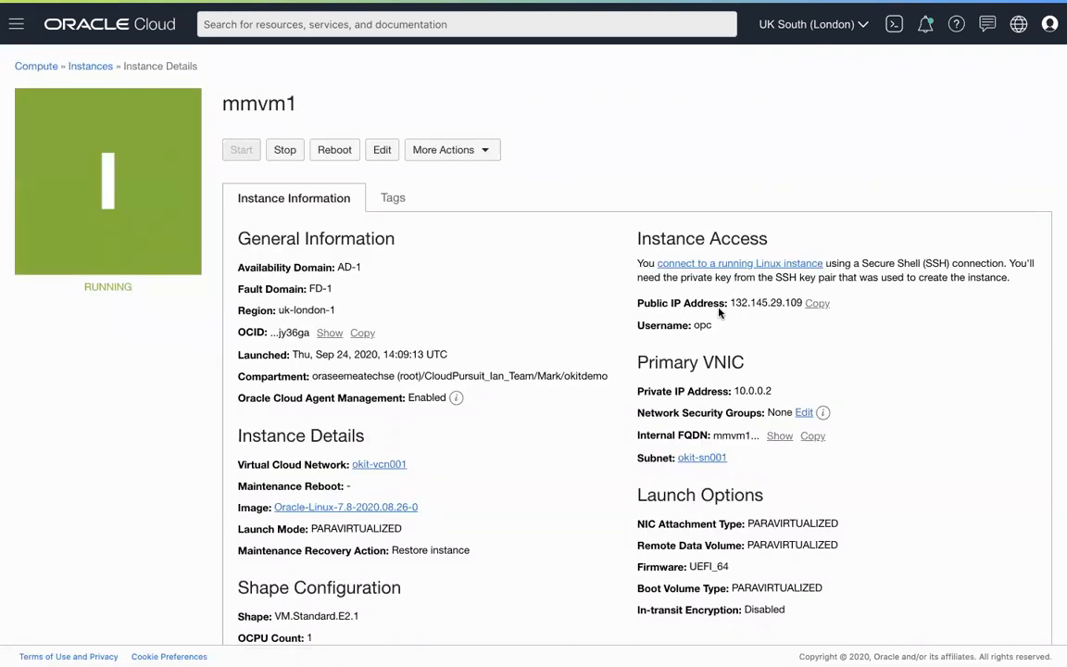
left_click(818, 308)
key("super+Tab")
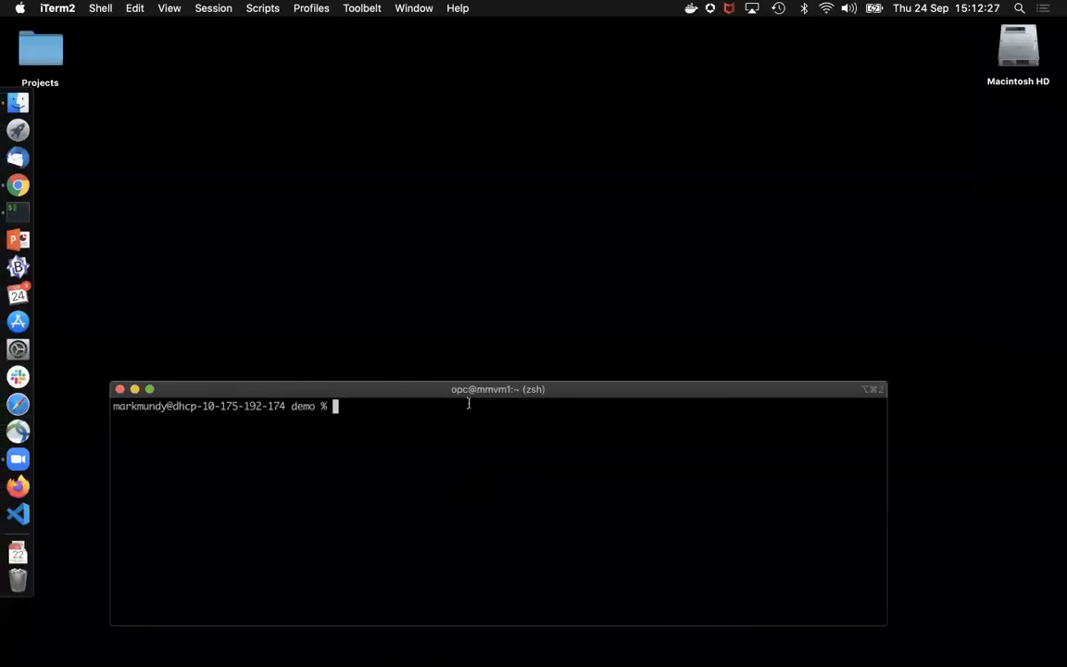
type("ssh -i mmkey.priv ")
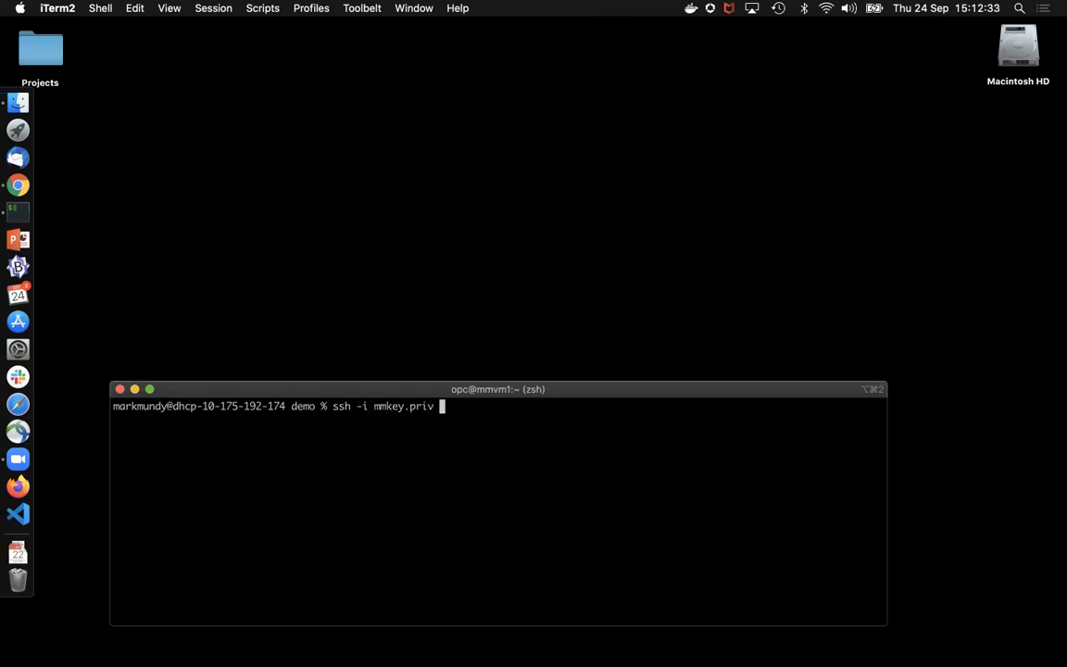
type("opc@")
key("super+v")
key("Return")
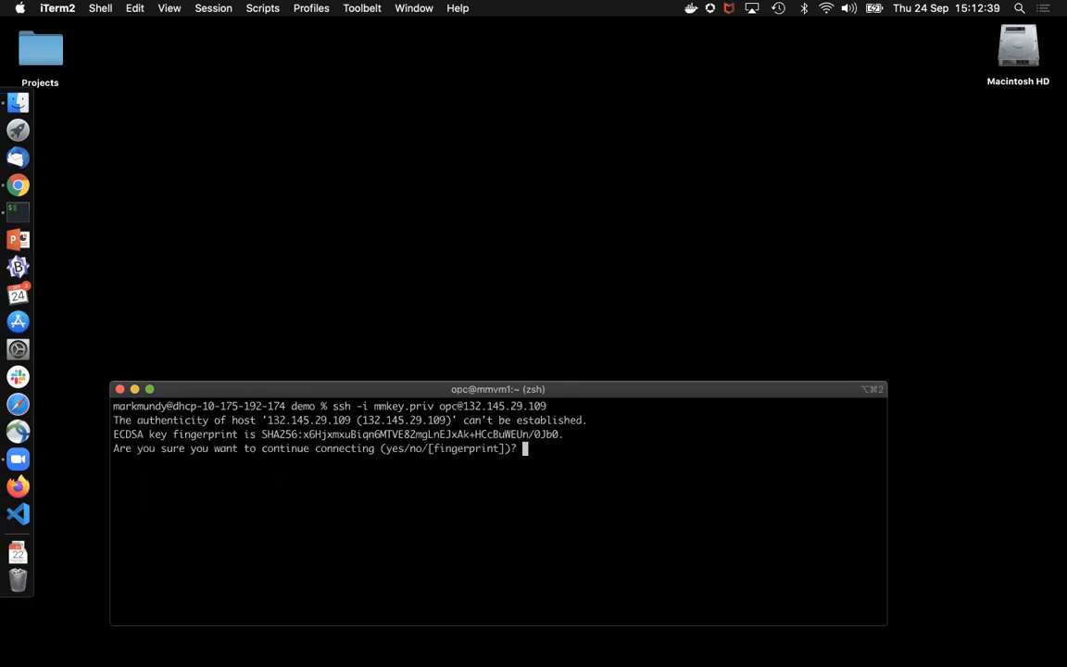
type("yes")
key("Return")
Check how long the connected mmvm1 instance has been running with the uptime command
key("Return")
key("Return")
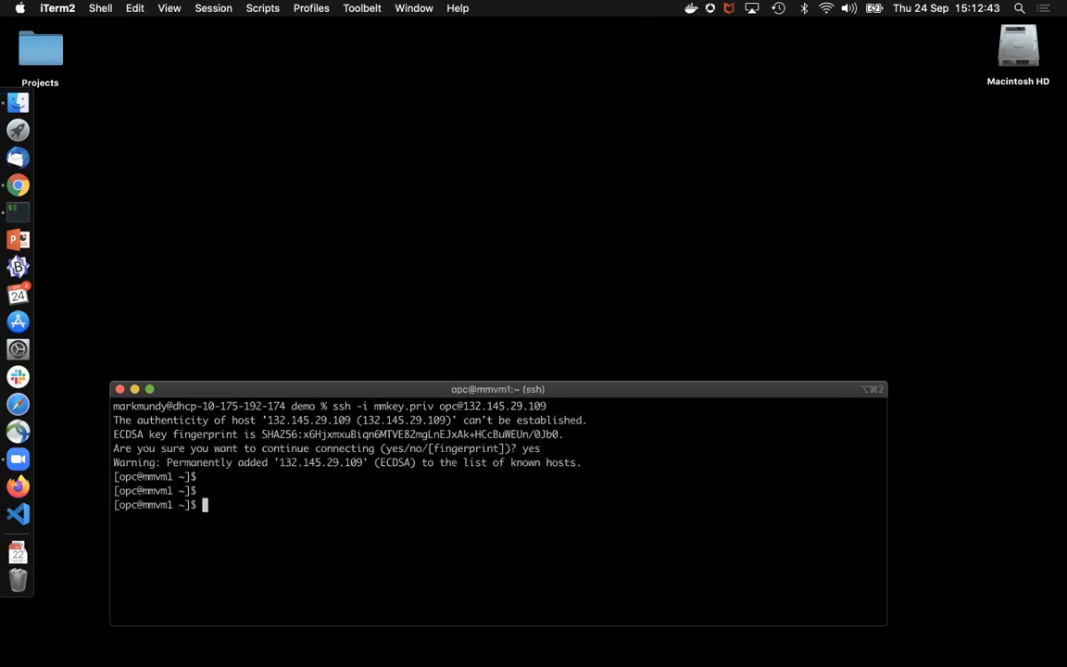
type("uptime")
key("Return")
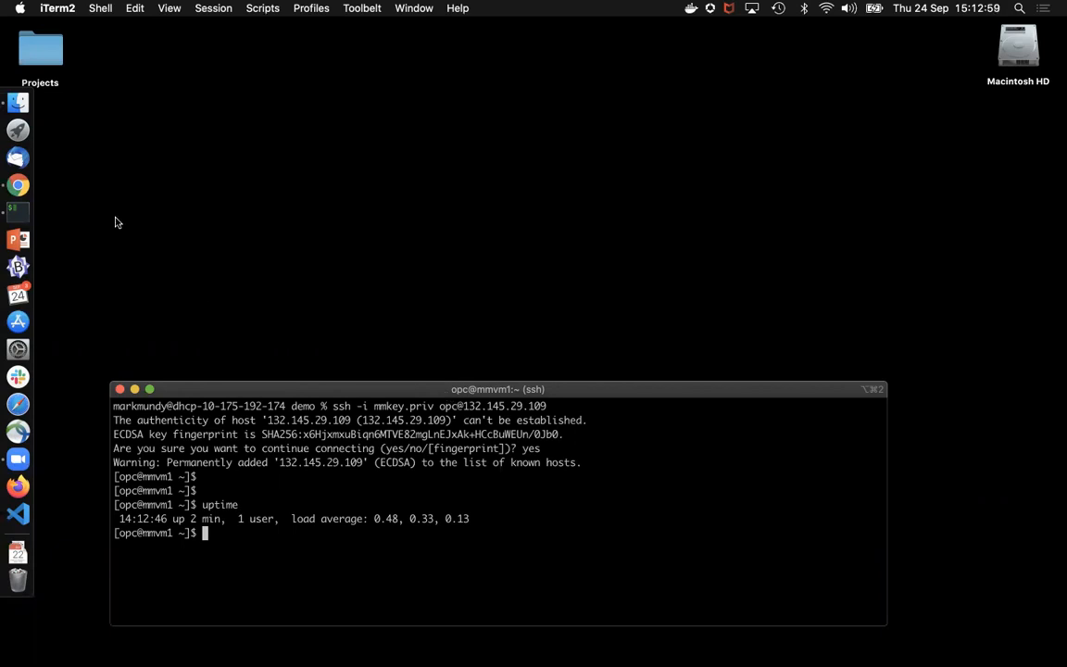
Switch back to the OKIT design in the browser and add a second instance to the okit-sn001 public subnet
left_click(30, 169)
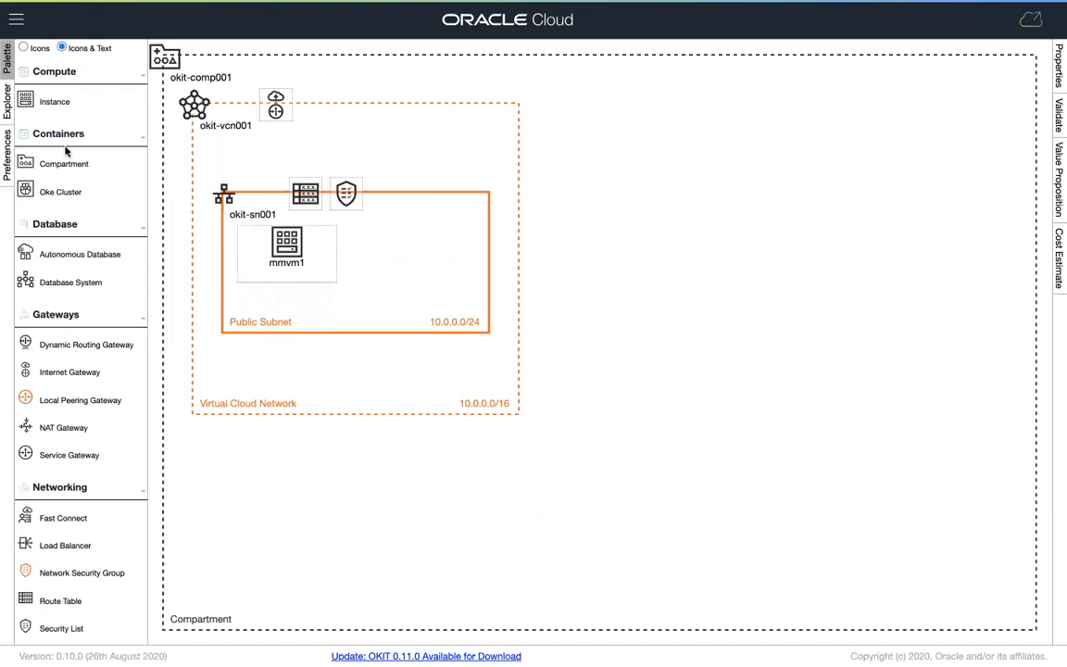
left_click_drag(25, 100, 379, 259)
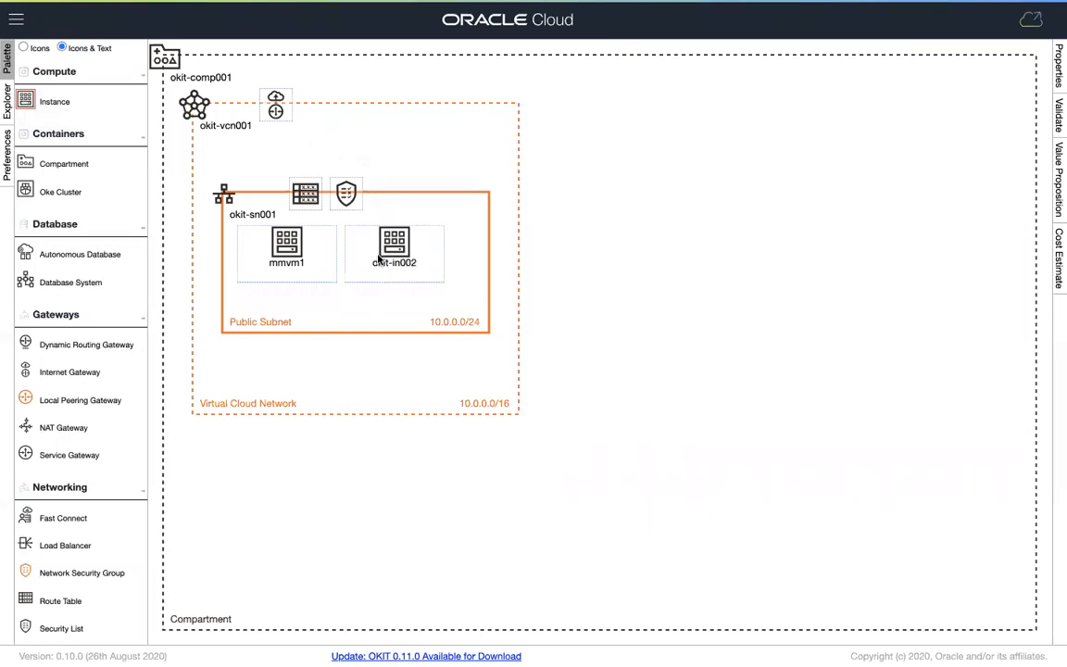
Set both the name and the hostname of the second instance in the public subnet to mmvm2
left_click(349, 231)
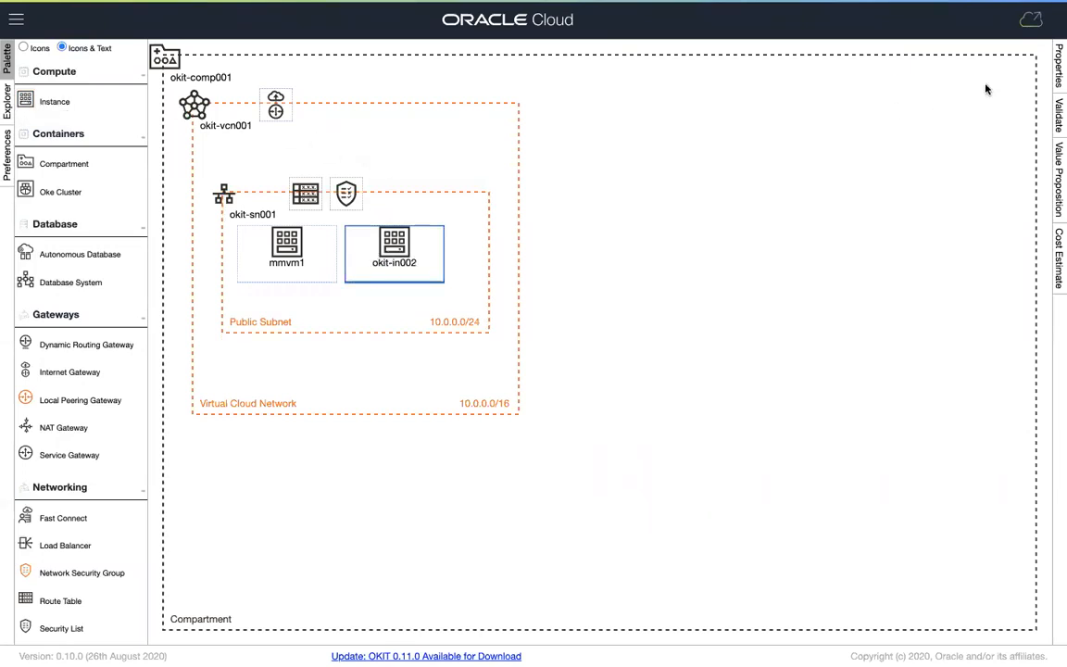
left_click(1058, 65)
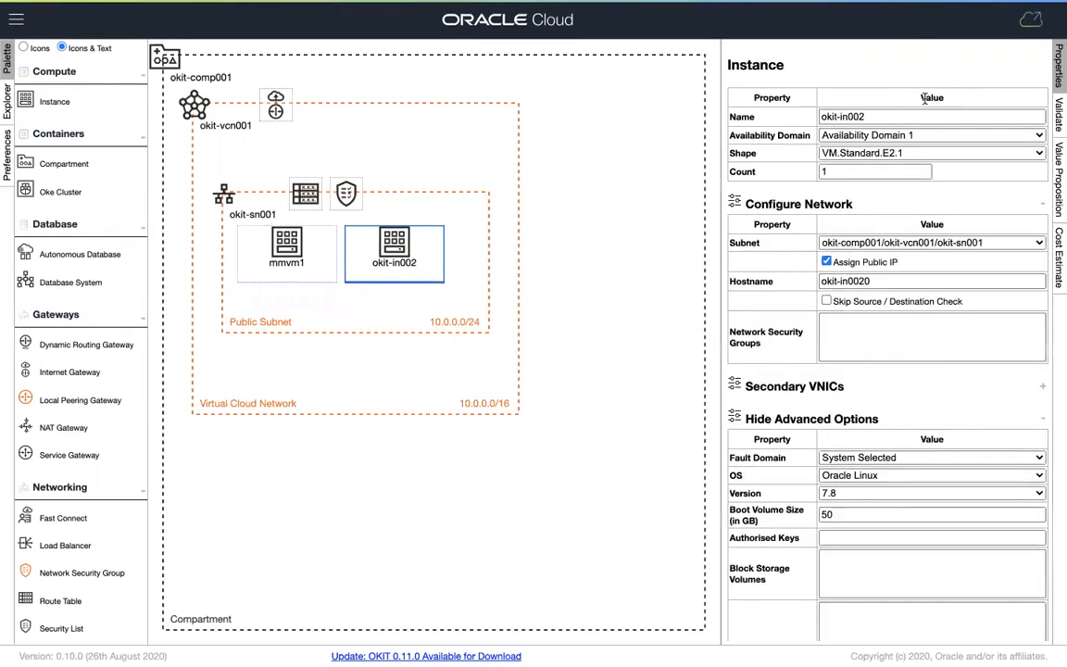
left_click(879, 119)
triple_click(879, 119)
type("mm")
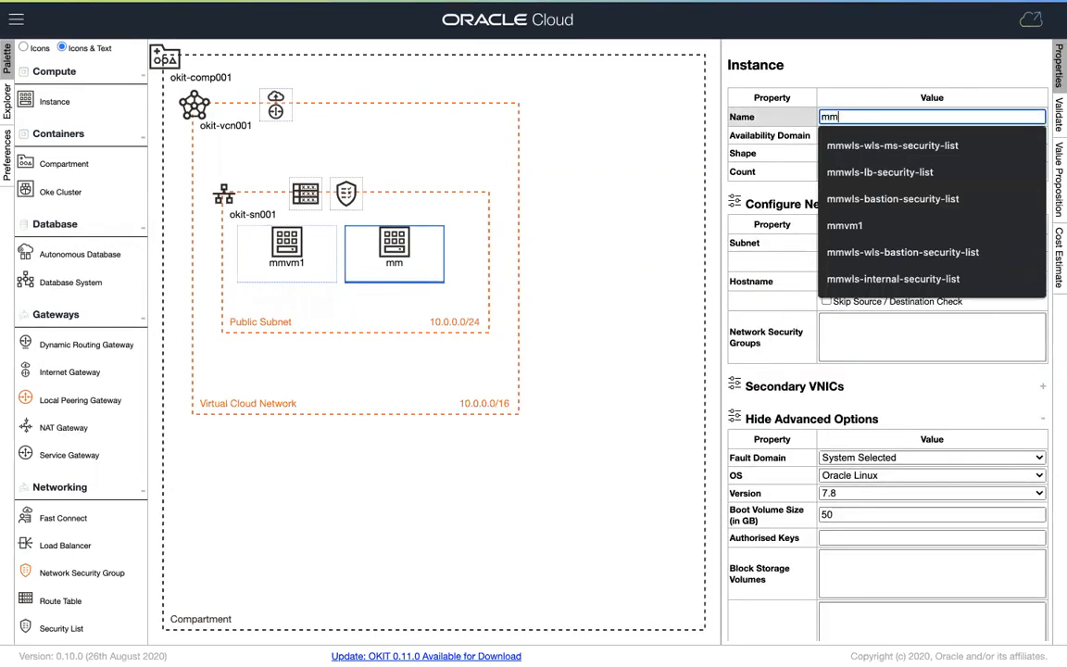
type("vm2")
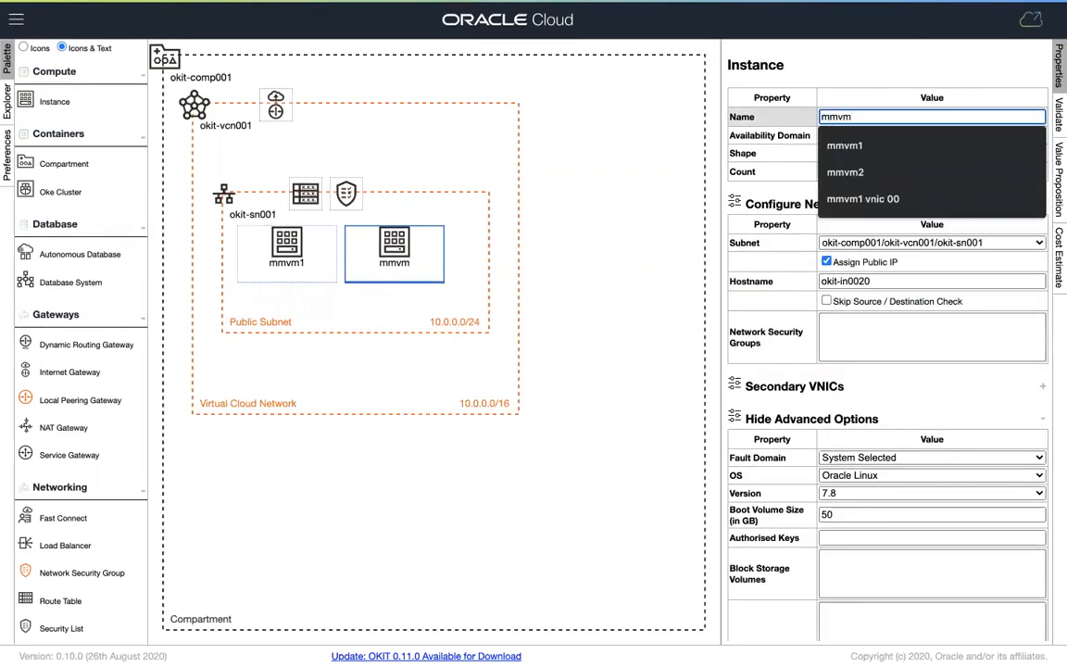
triple_click(840, 280)
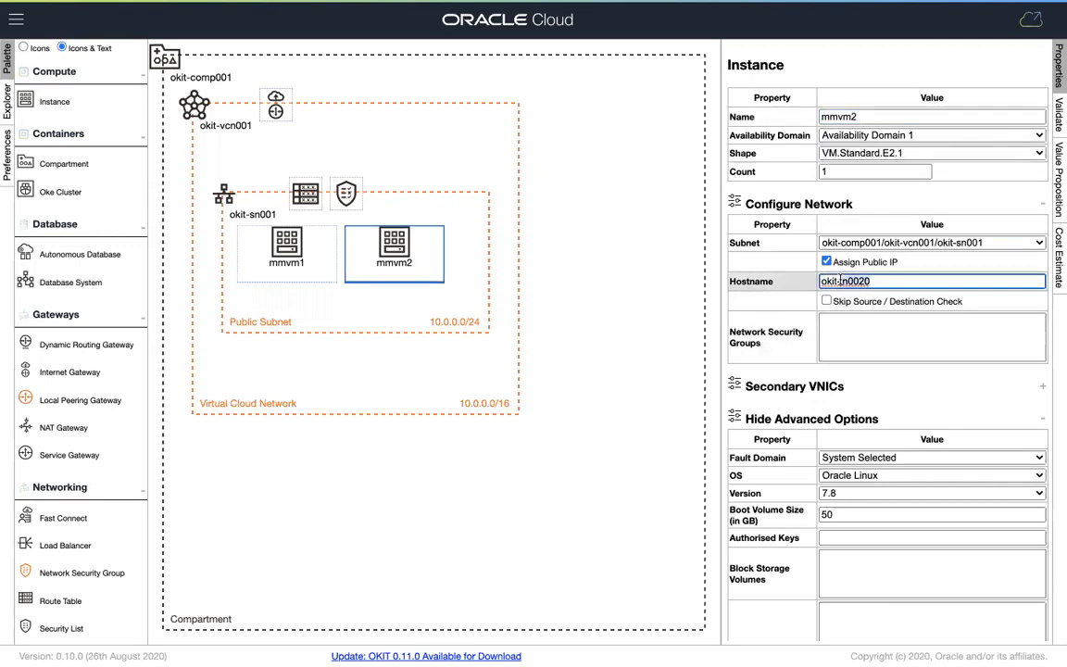
type("mmvm2")
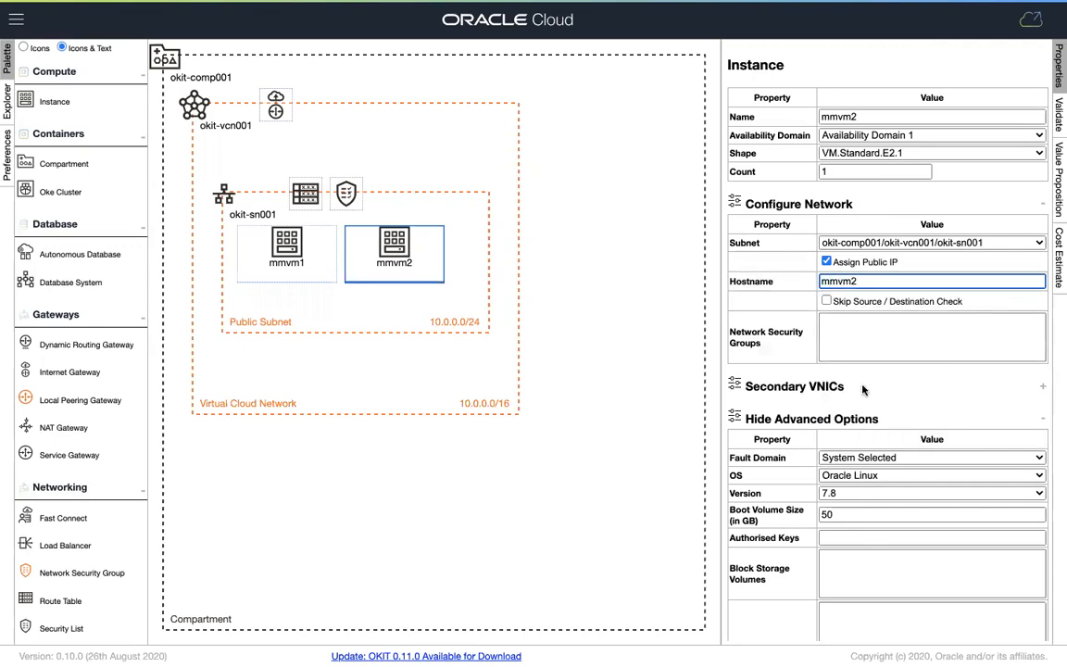
Fill in the saved SSH public key as mmvm2's authorised key and validate the design
left_click(862, 537)
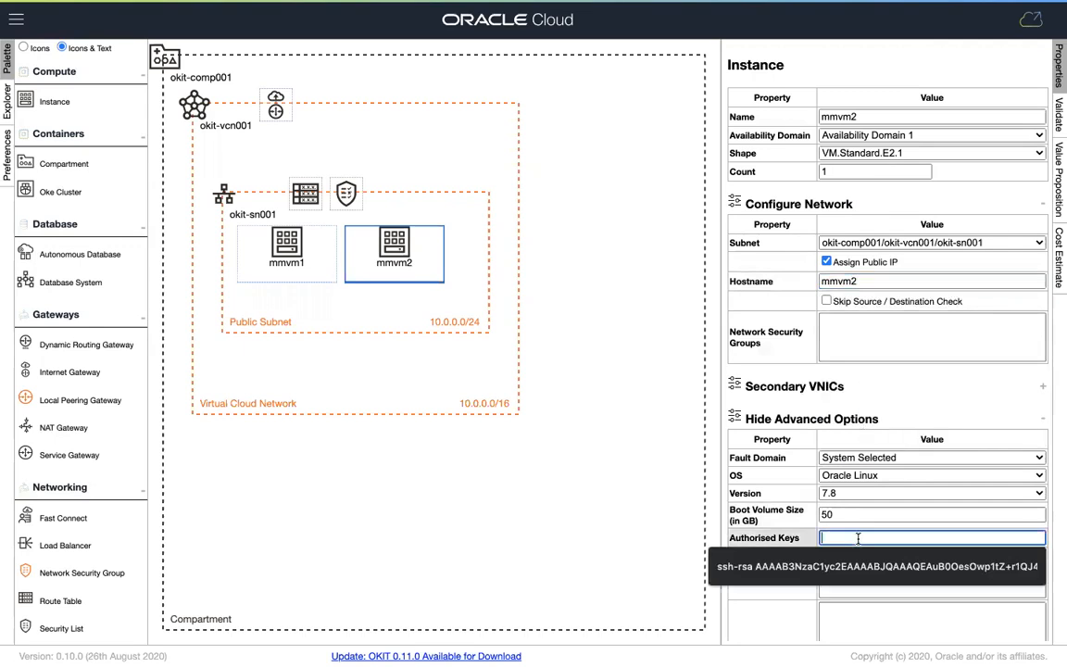
left_click(859, 566)
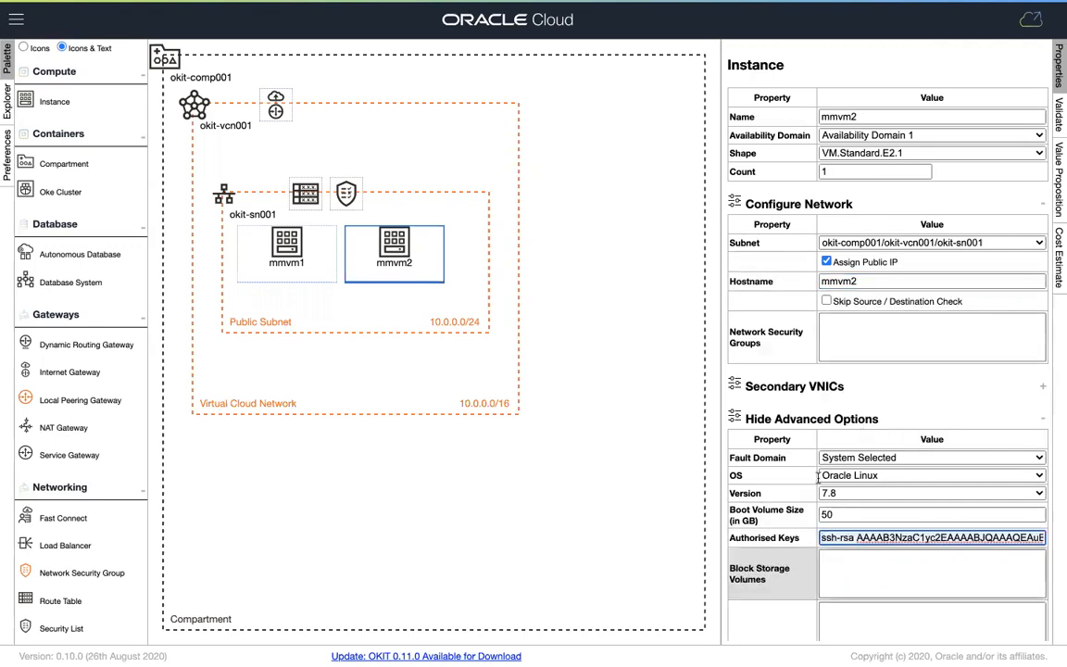
left_click(1058, 111)
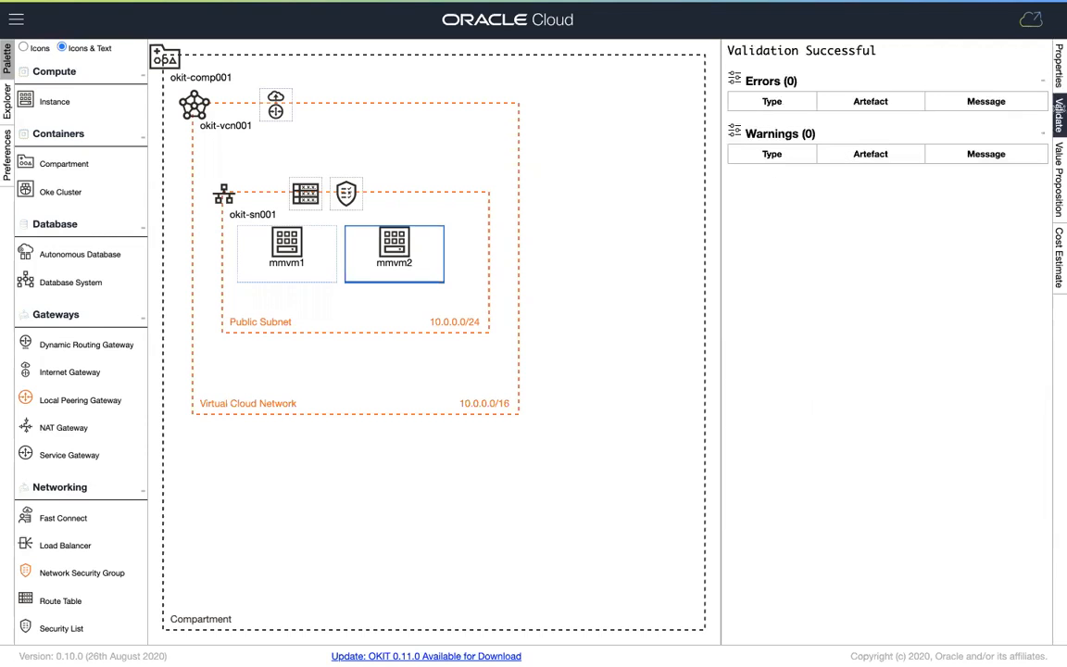
left_click(1060, 67)
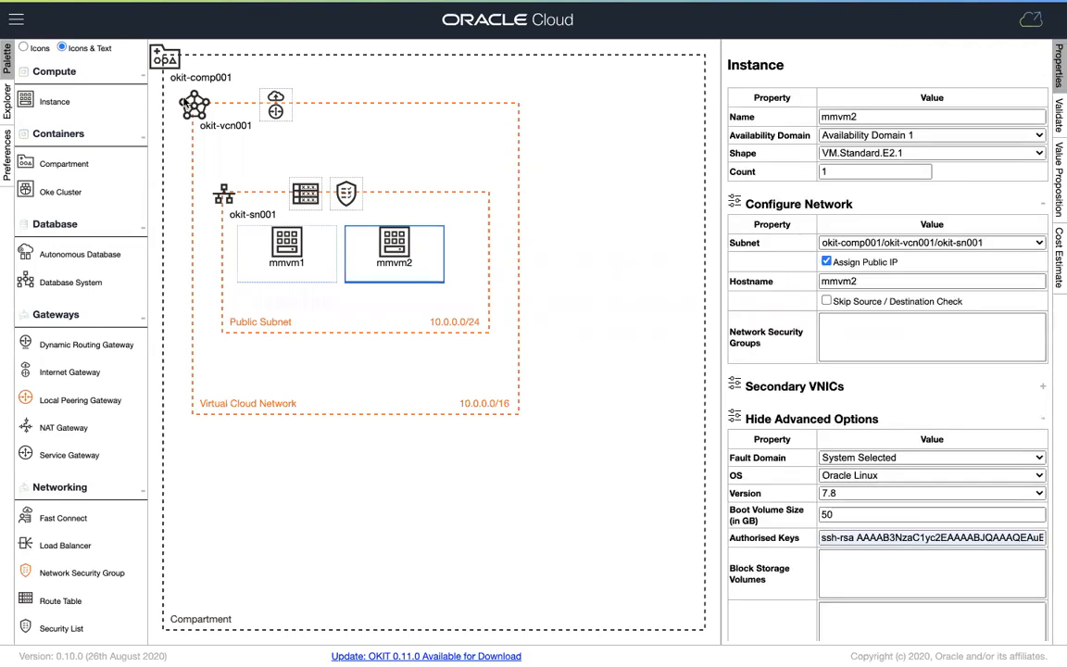
Export the design to Resource Manager as an update of the existing simplevmstack stack with the Apply option
left_click(17, 25)
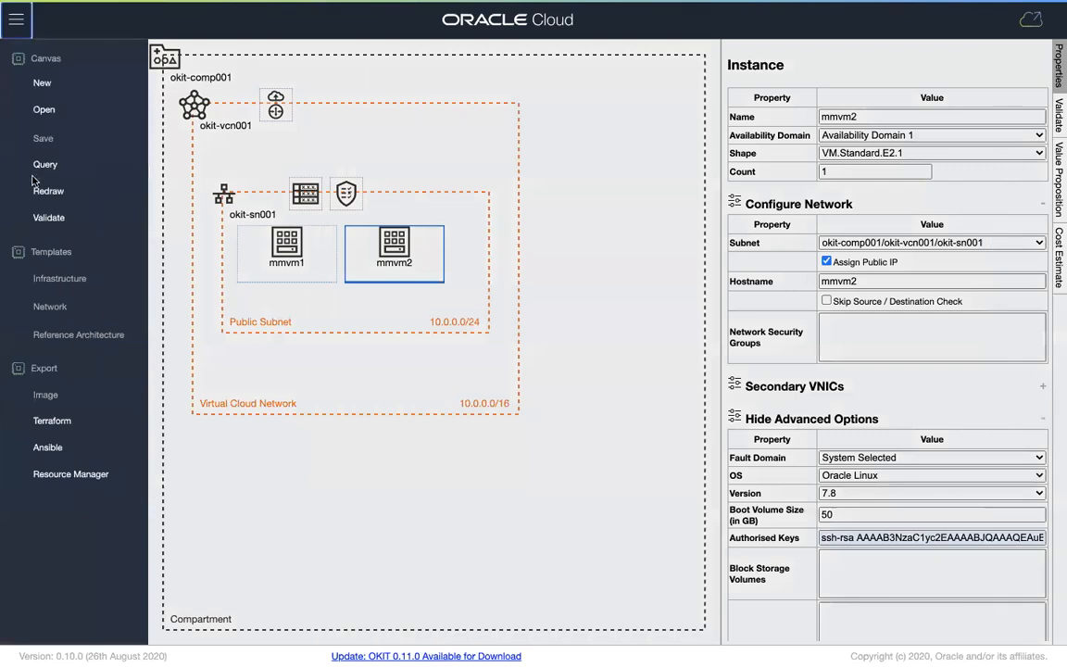
mouse_move(49, 277)
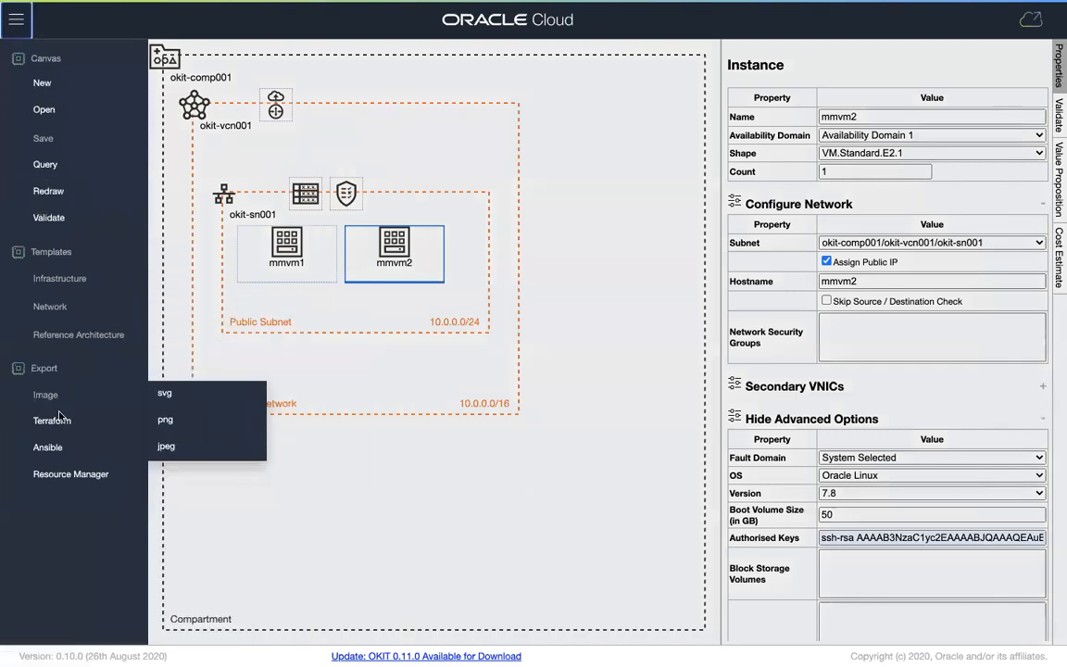
left_click(74, 476)
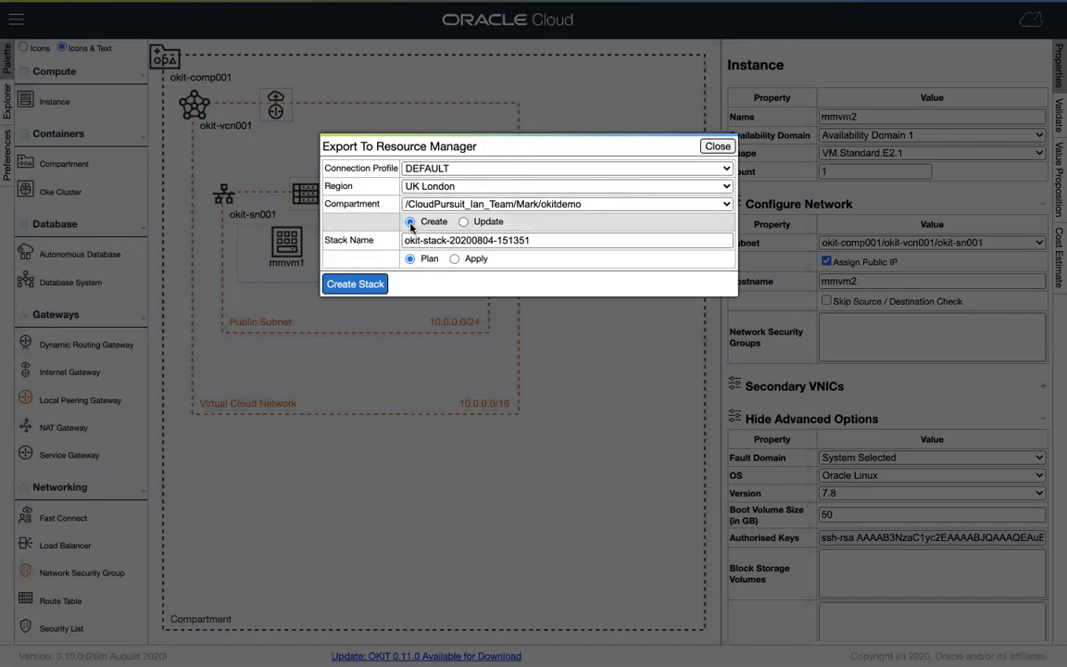
left_click(464, 222)
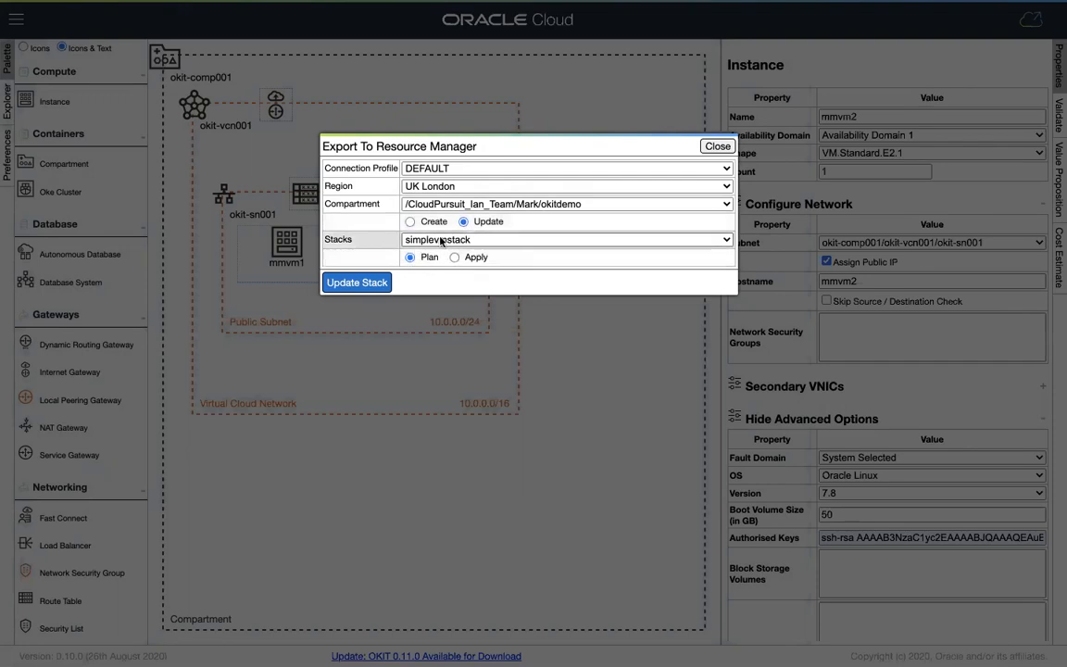
left_click(454, 257)
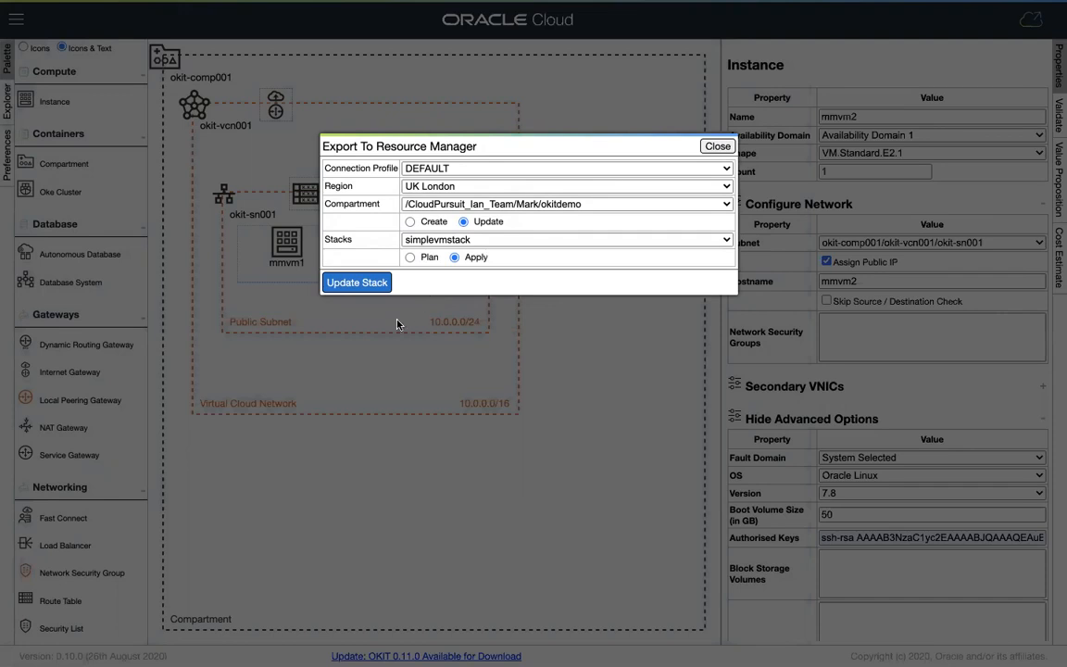
left_click(359, 282)
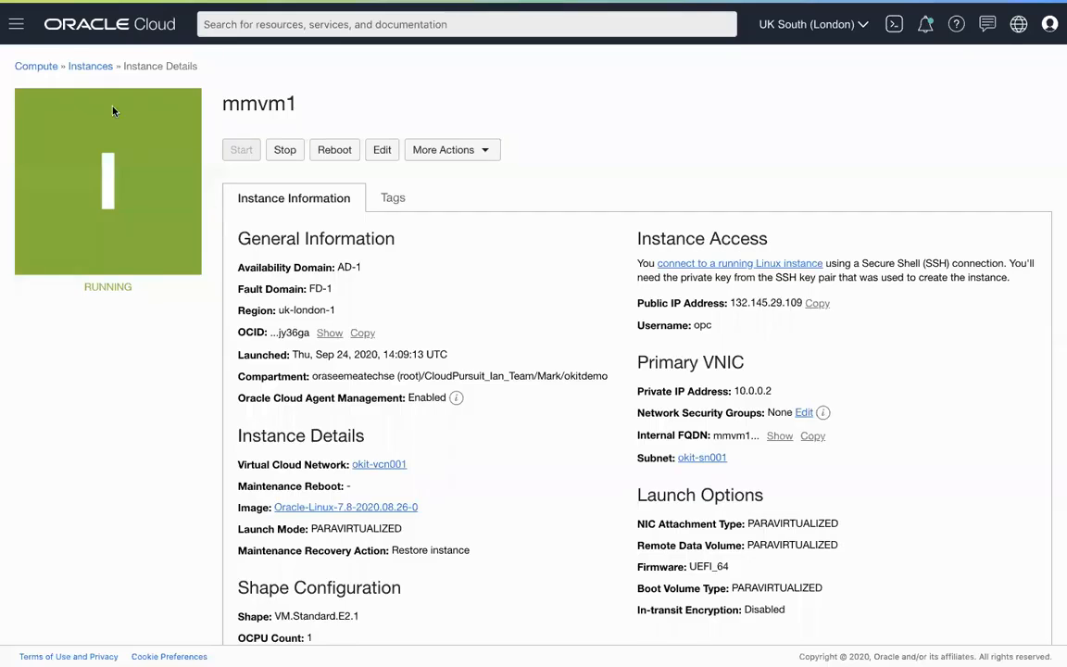
Switch to the Oracle Cloud console and open the details of simplevmstack in the Resource Manager stacks
left_click(16, 26)
mouse_move(57, 165)
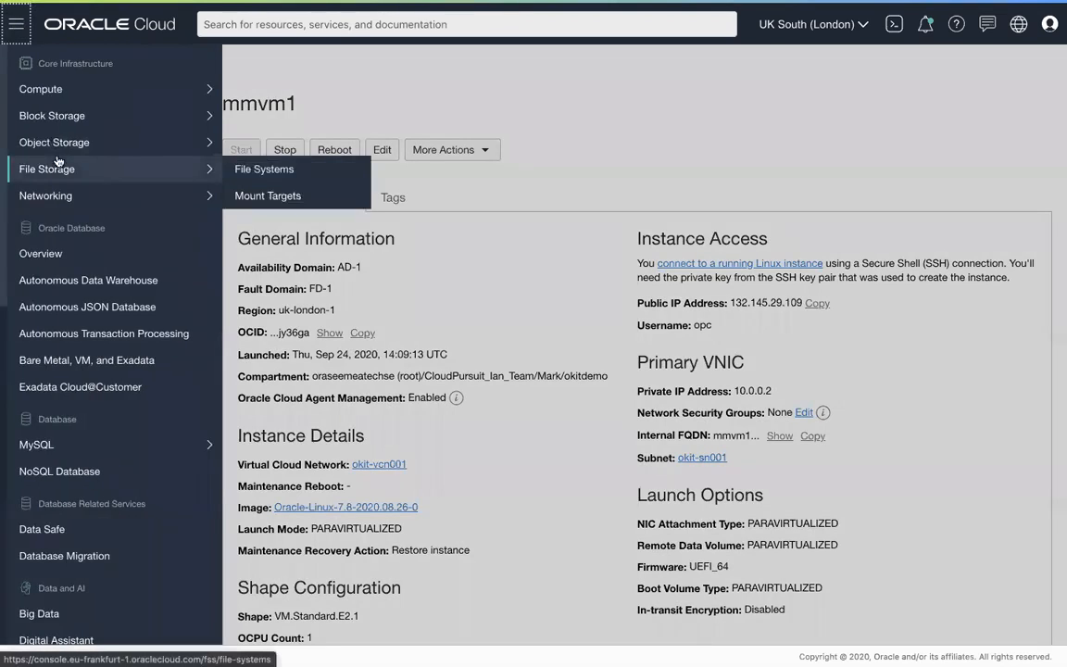
scroll(57, 160, "down", 5)
scroll(57, 160, "down", 3)
mouse_move(100, 435)
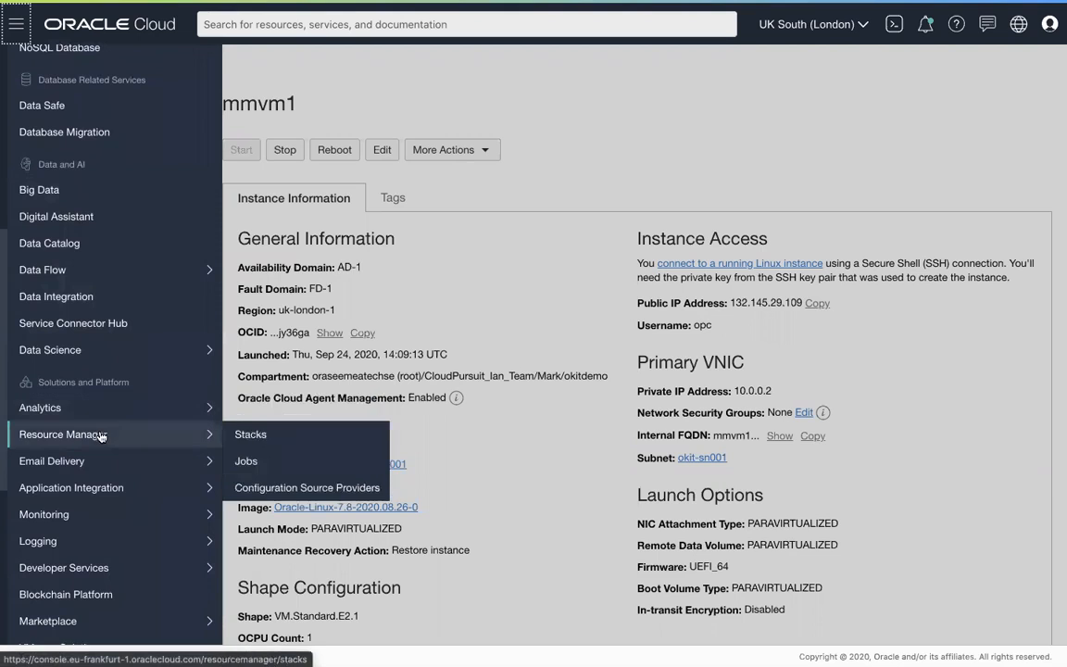
left_click(250, 435)
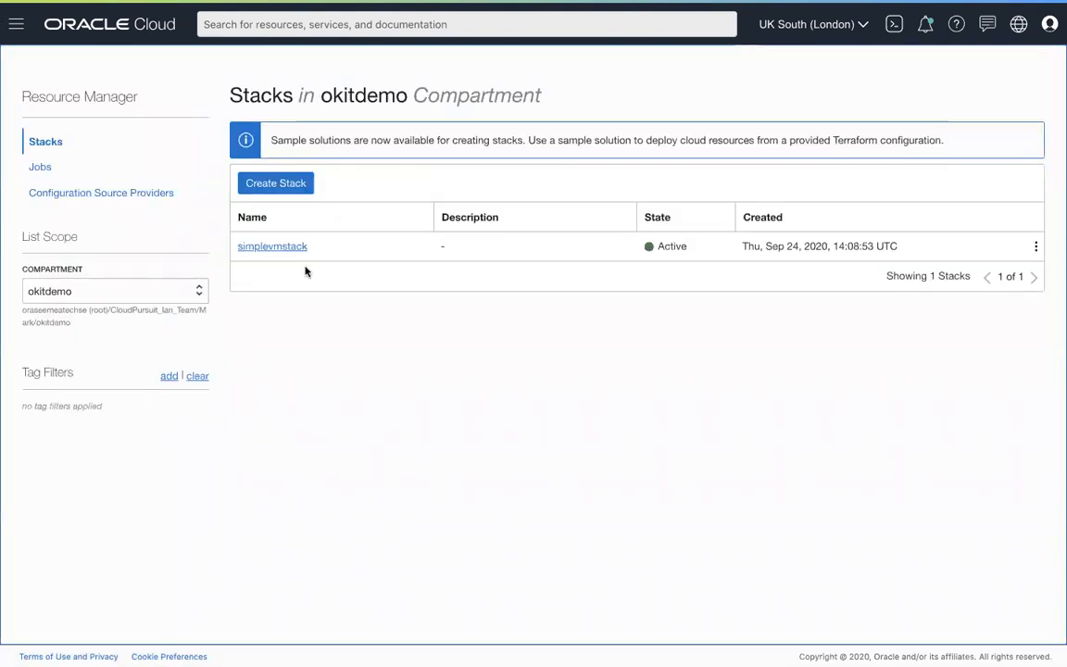
left_click(280, 248)
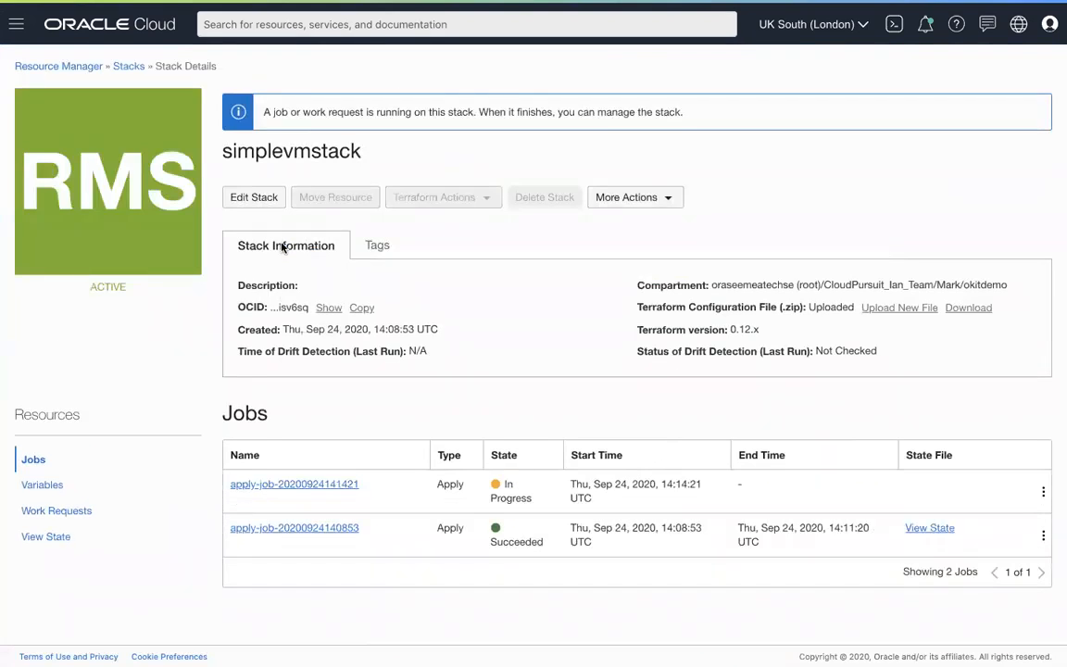
Open the stack's latest apply job and review its log through to the Terraform outputs
left_click(332, 484)
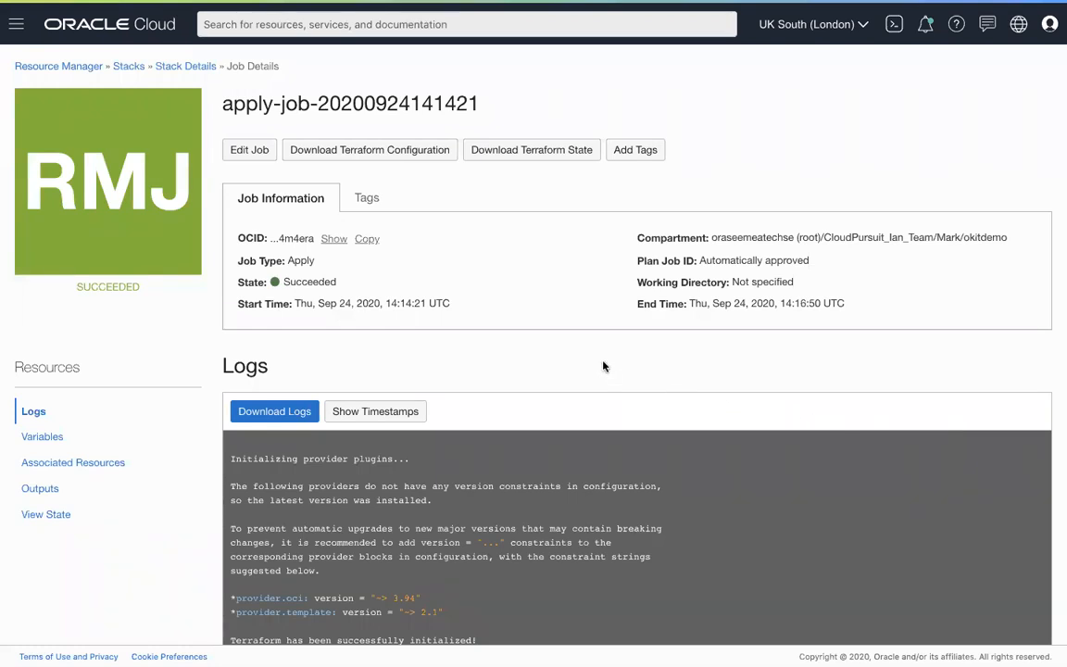
scroll(603, 366, "down", 7)
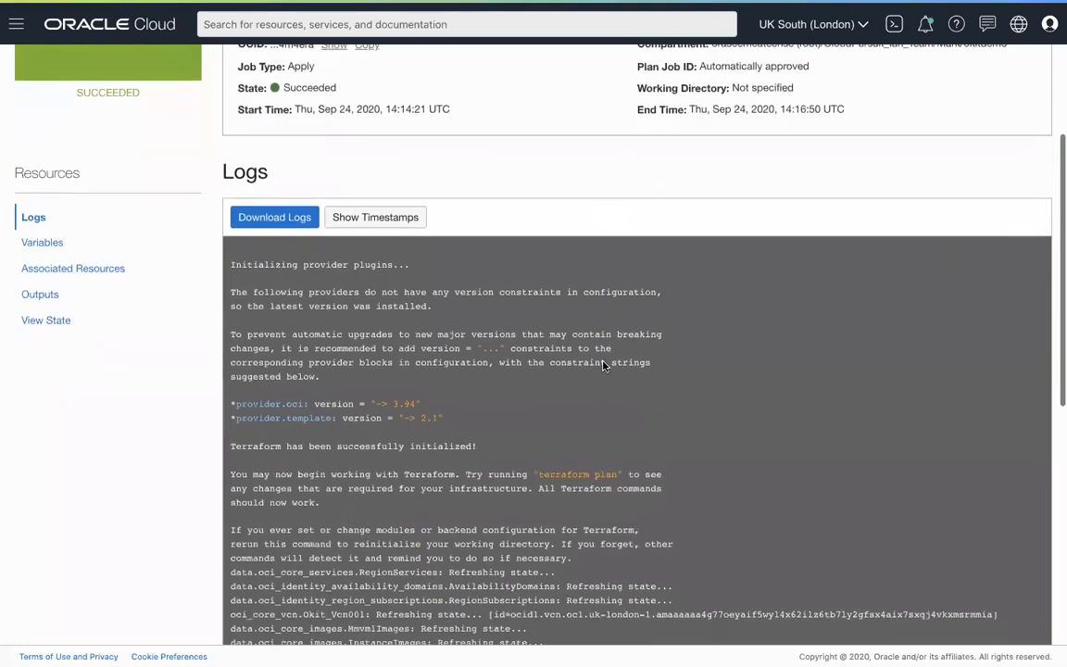
scroll(603, 367, "down", 1)
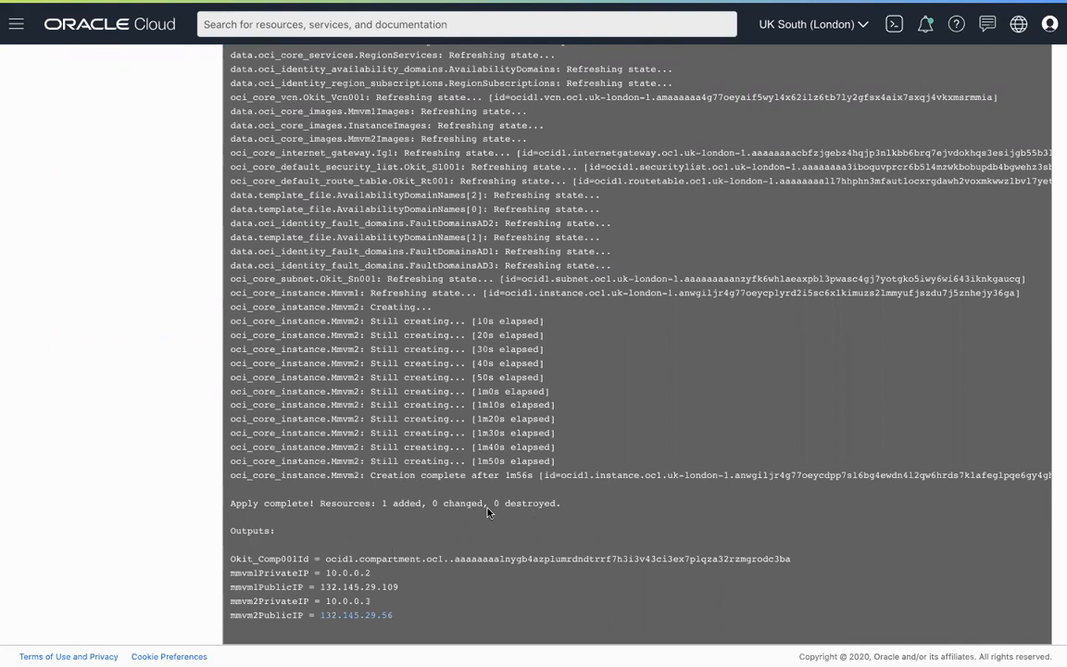
scroll(488, 512, "up", 10)
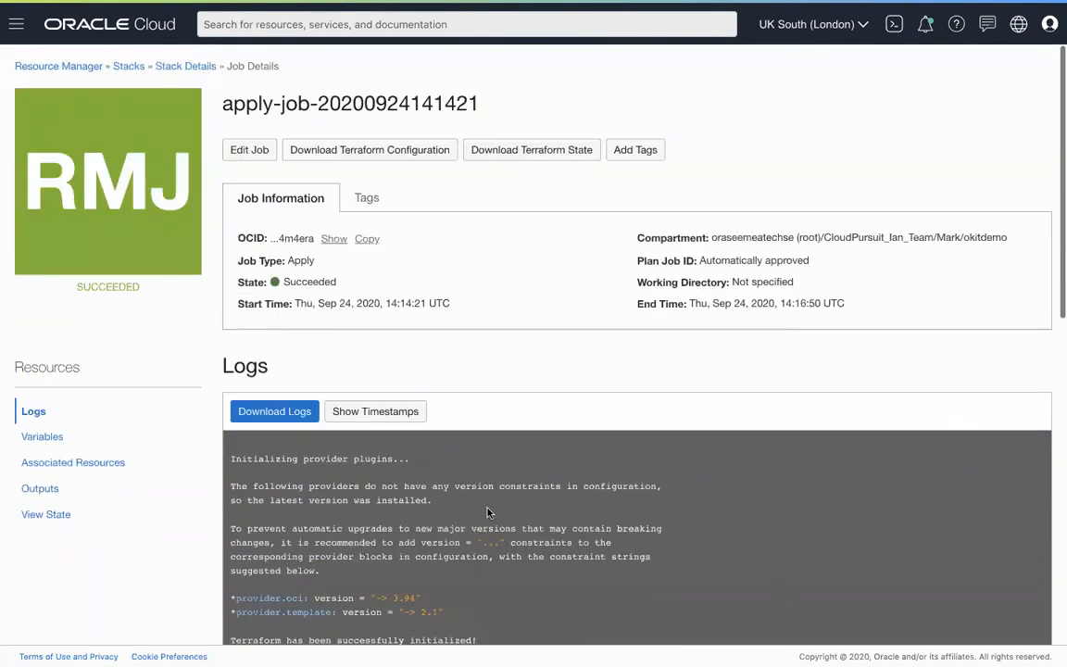
Display the list of compute instances in the okitdemo compartment to check both virtual machines
left_click(16, 27)
scroll(53, 167, "up", 5)
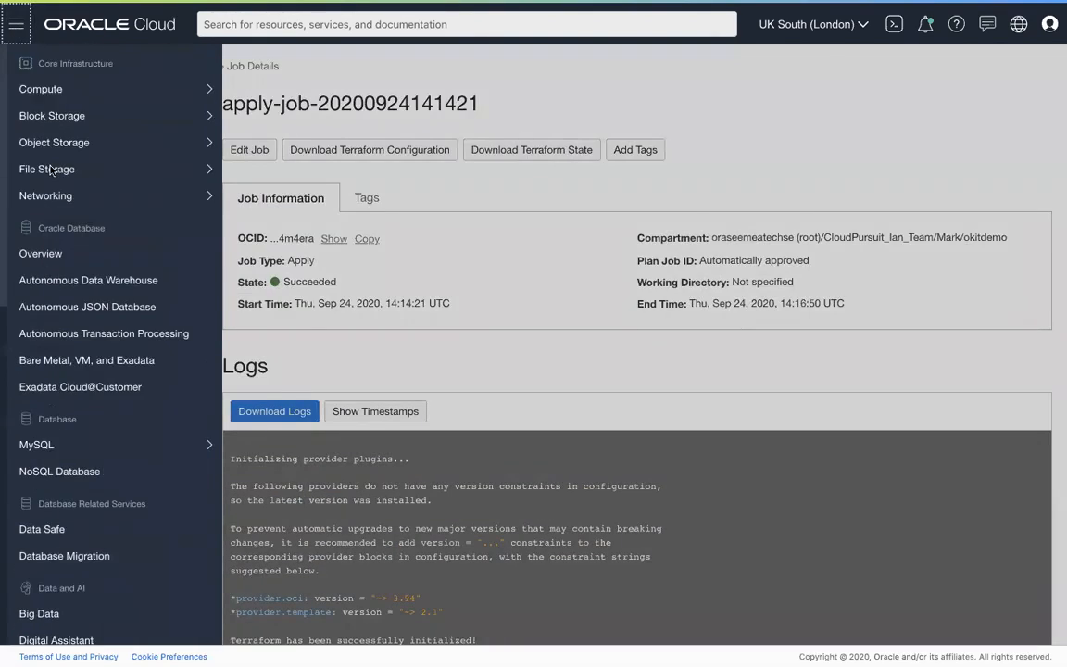
mouse_move(57, 109)
mouse_move(134, 89)
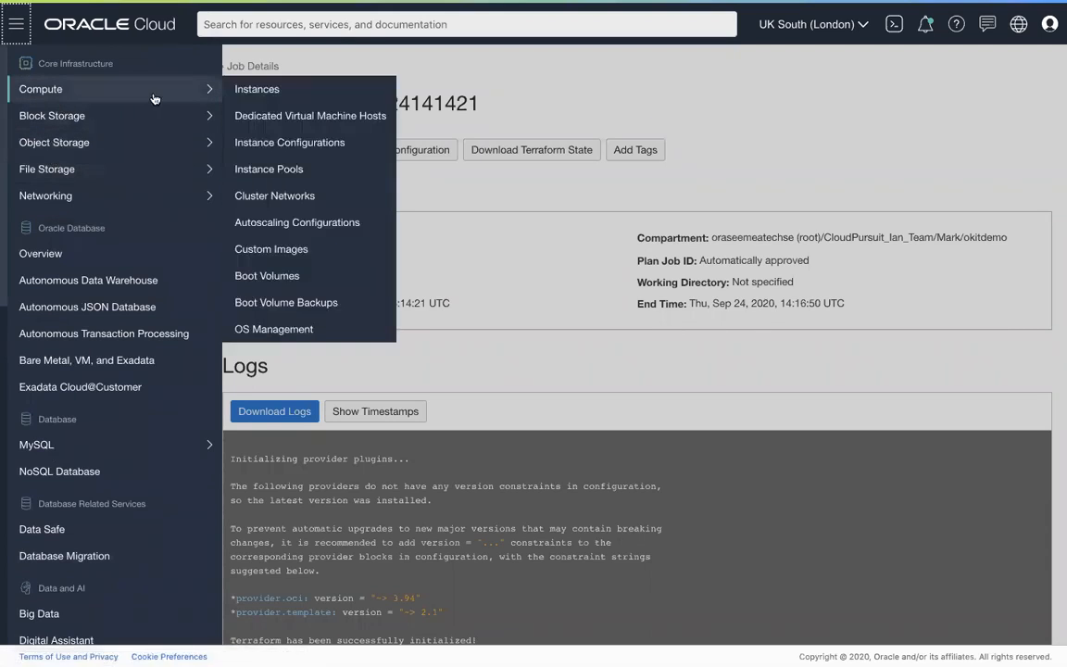
left_click(248, 87)
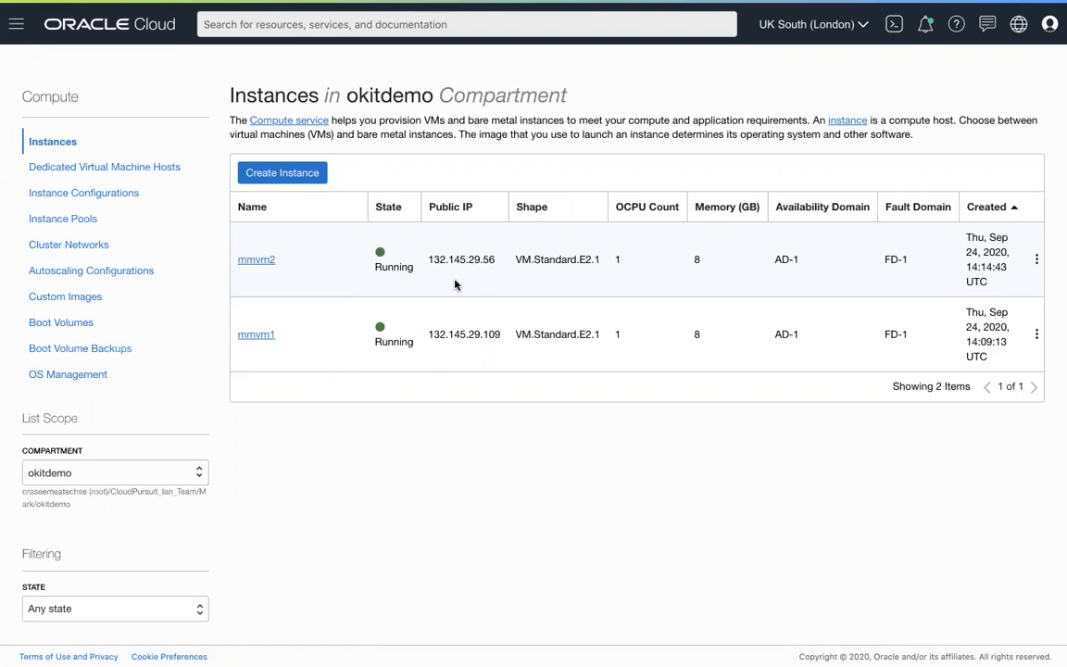
Switch back to the OKIT design and load the Oracle Financial Services Analytical Applications reference architecture template
key("ctrl+Tab")
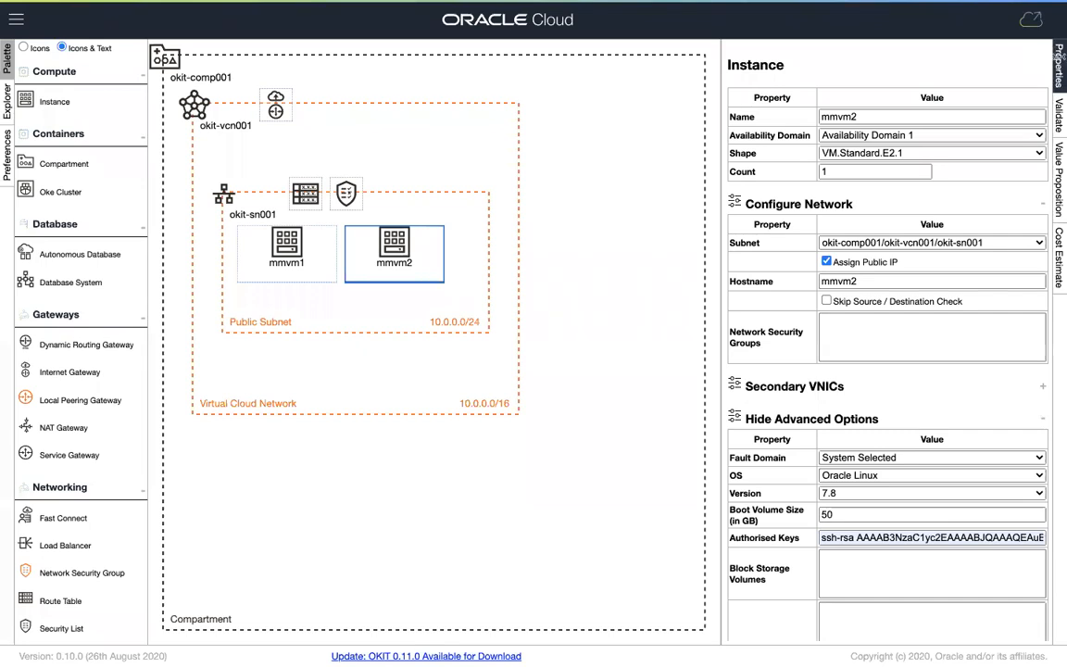
left_click(1058, 65)
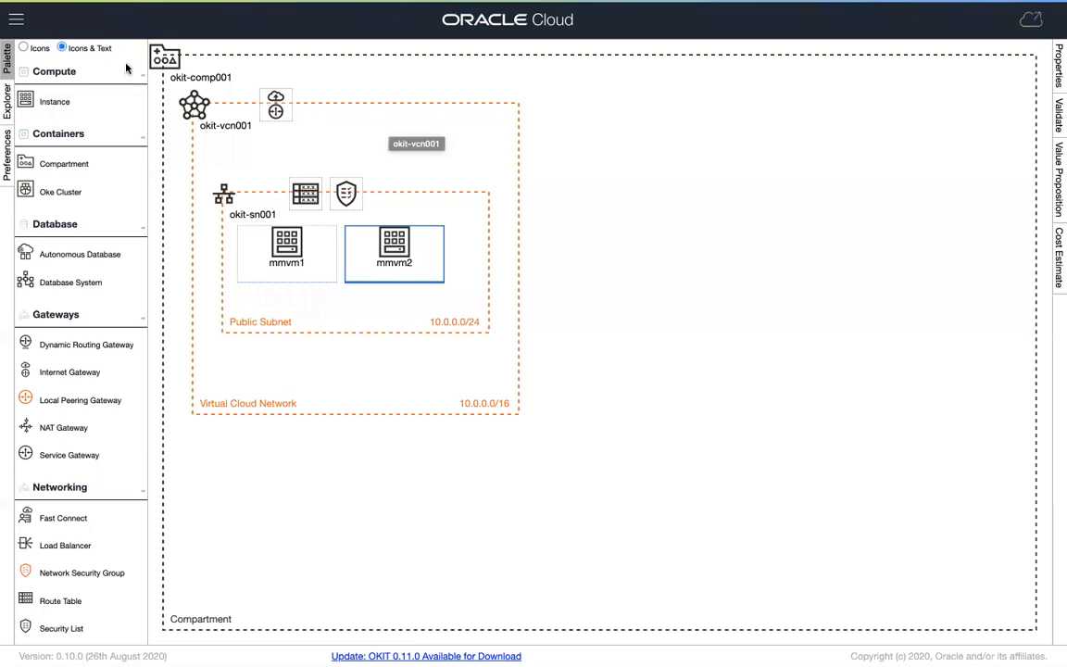
left_click(17, 19)
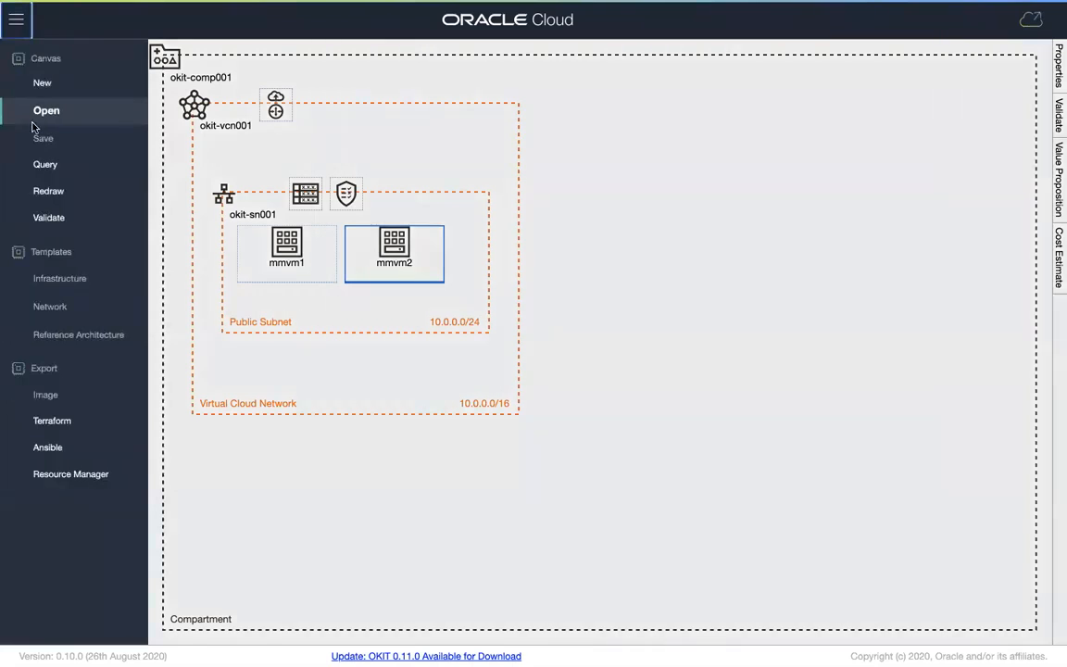
mouse_move(79, 135)
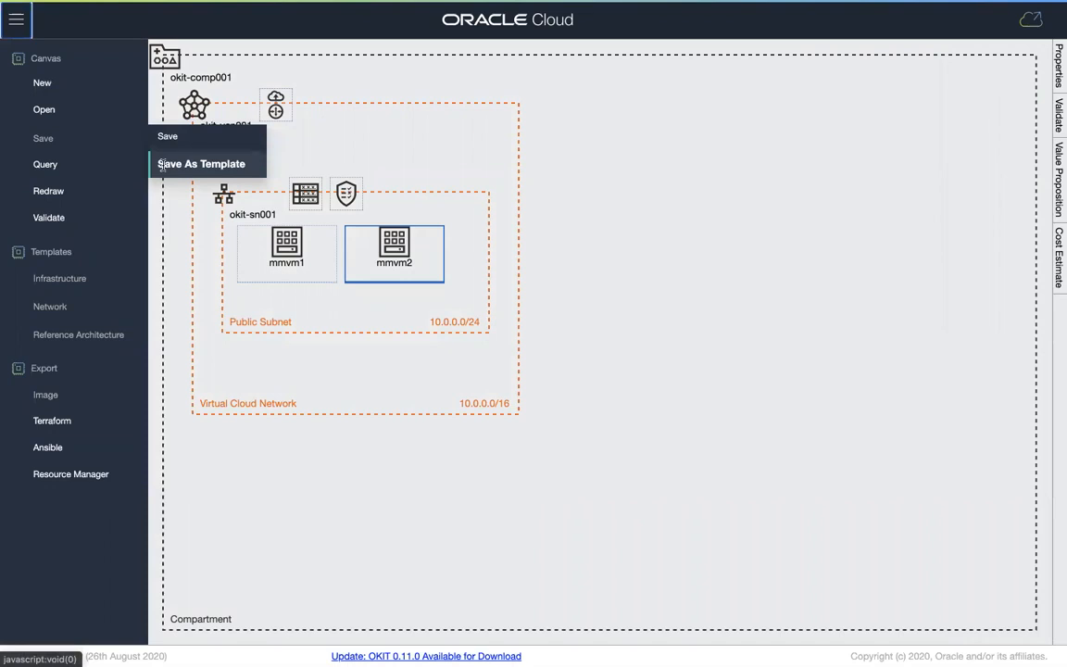
mouse_move(55, 336)
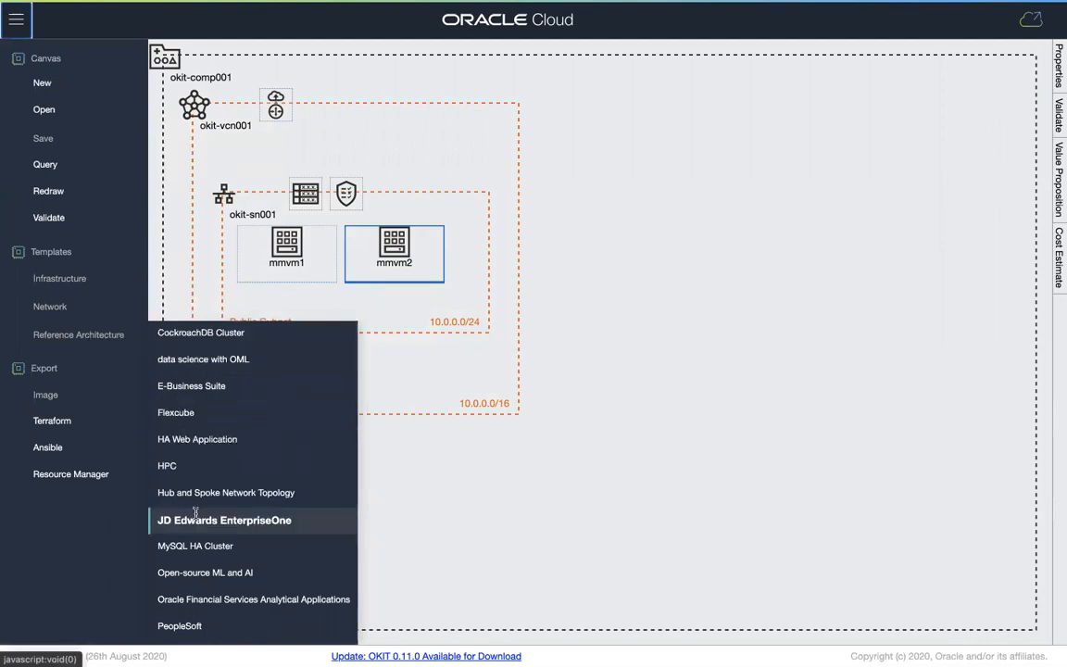
left_click(206, 600)
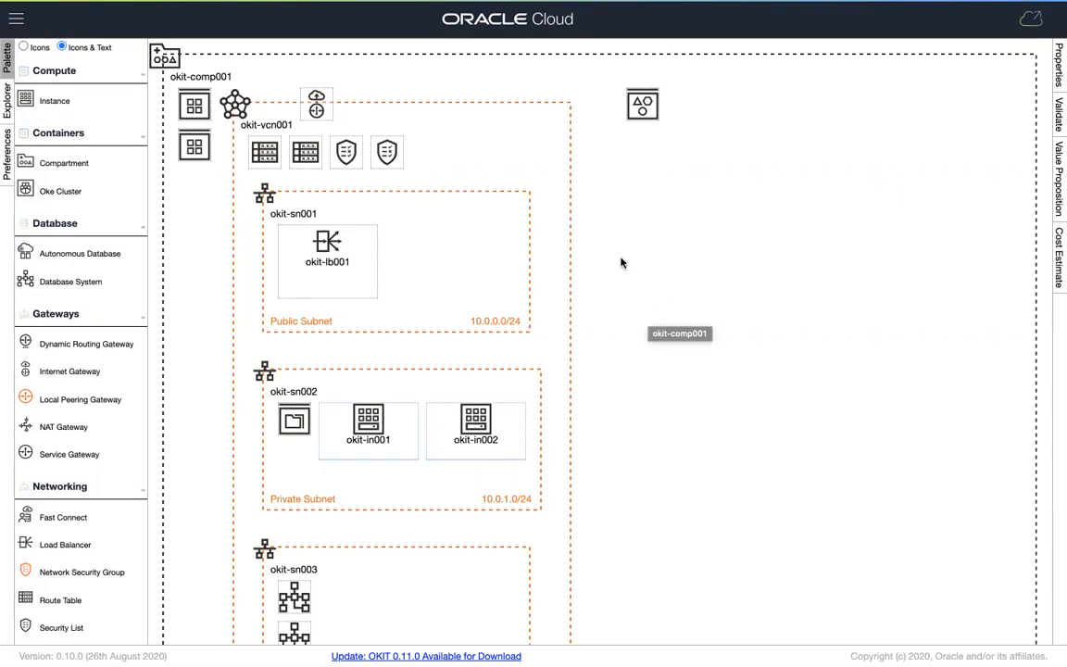
Examine the loaded reference architecture from its load balancer subnet down to the bastion subnet
scroll(598, 247, "down", 3)
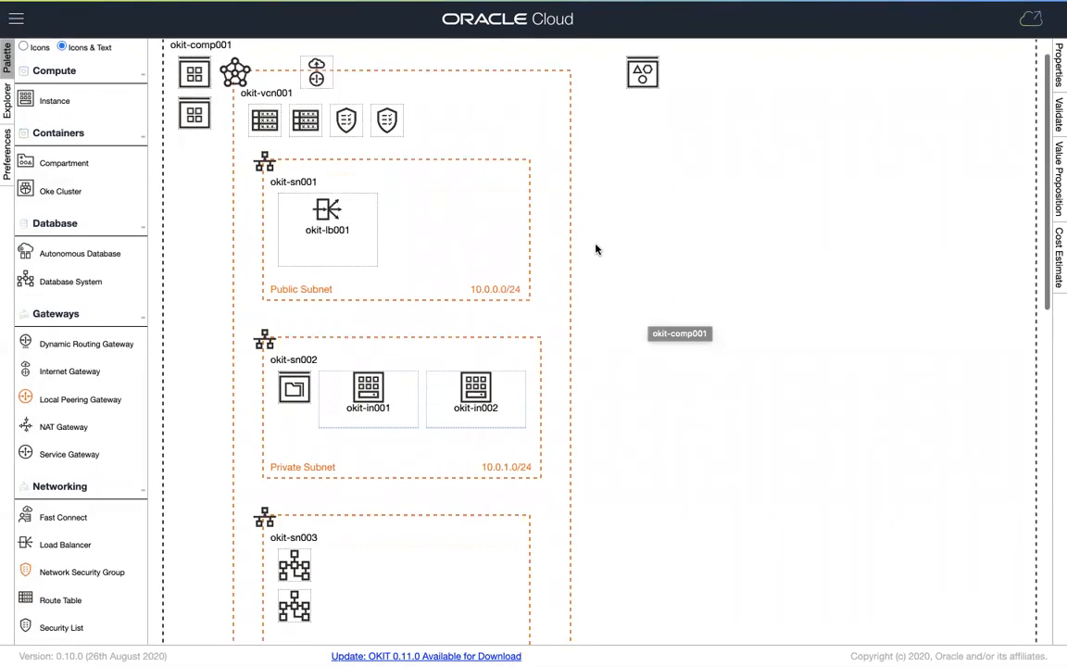
scroll(597, 248, "down", 12)
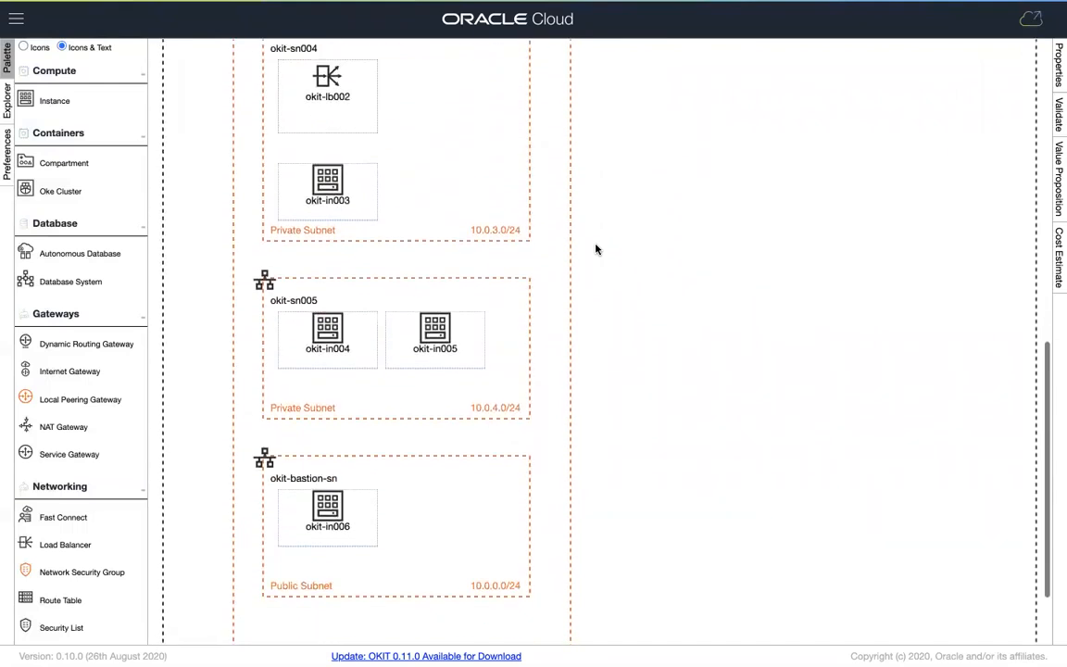
scroll(597, 249, "up", 12)
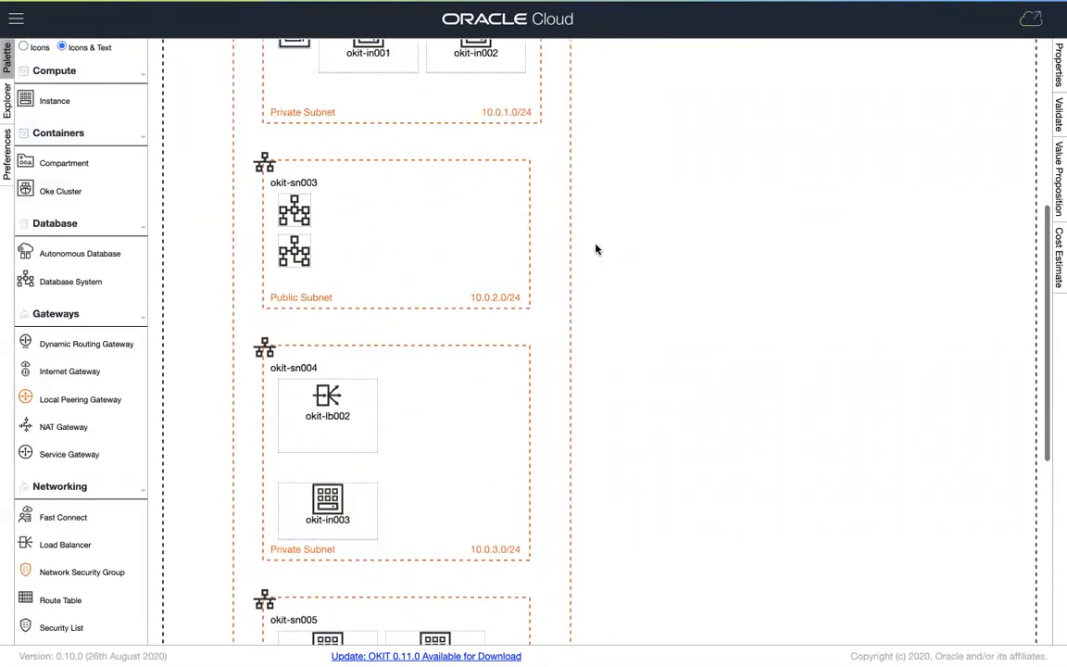
scroll(594, 243, "up", 5)
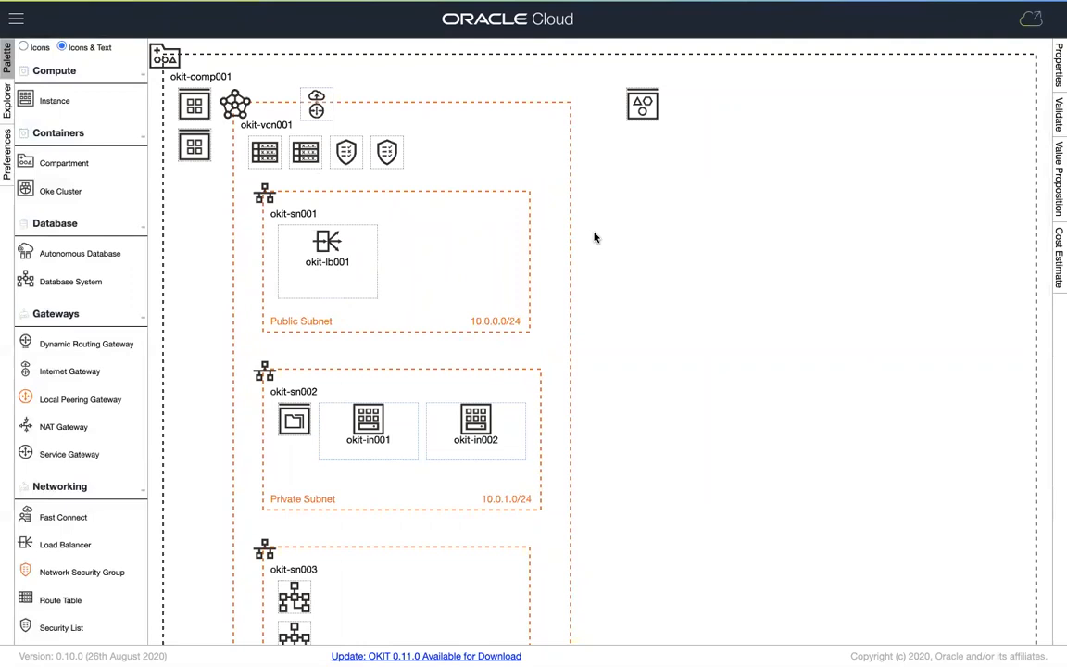
left_click(15, 24)
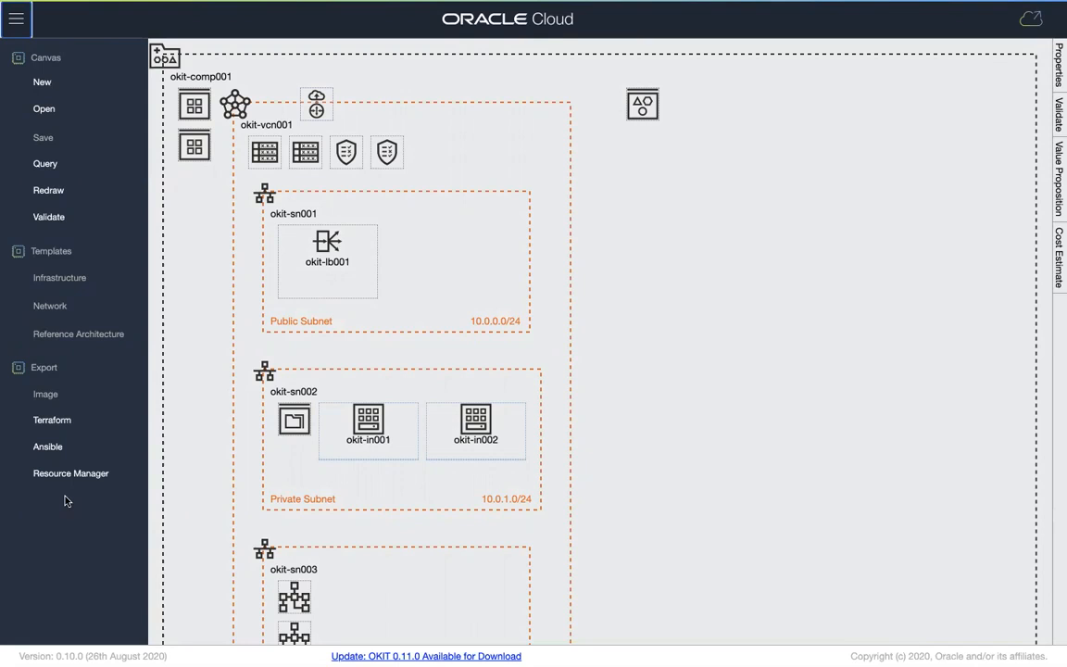
left_click(644, 402)
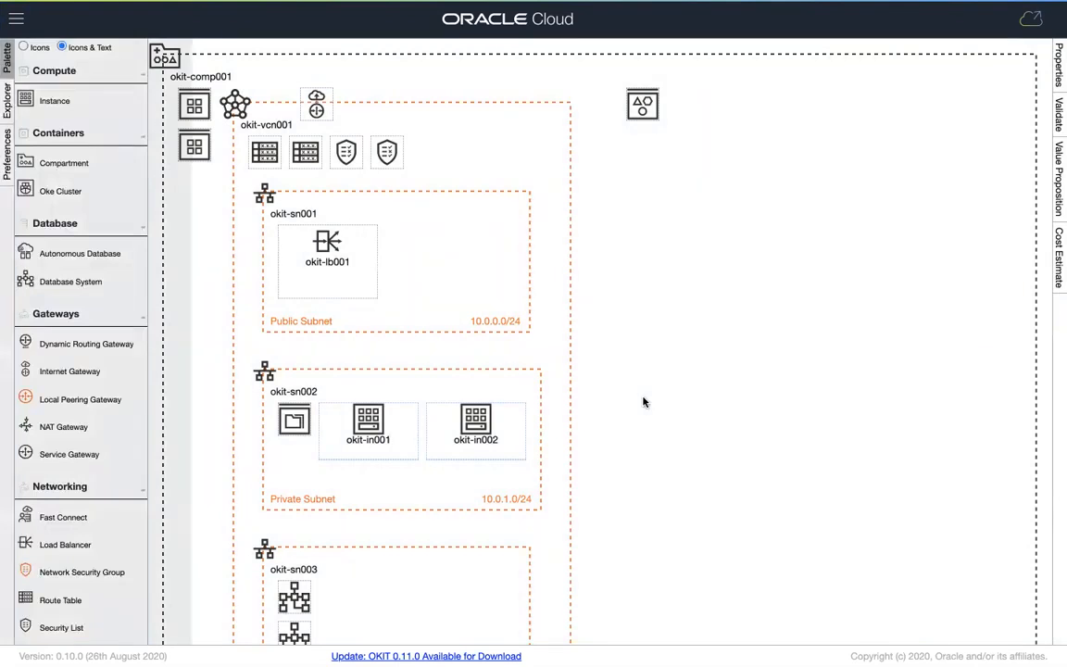